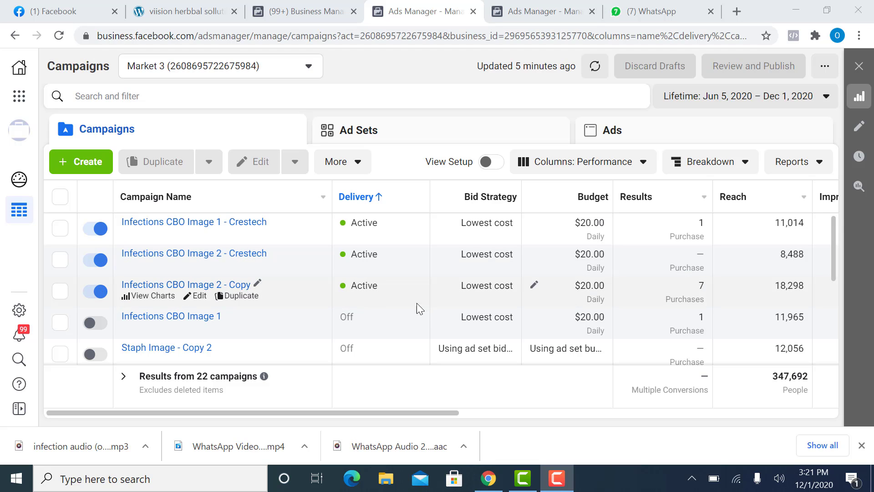
- Review the ad sets of the Infections CBO Image 2 - Copy campaign and the ads inside New Ad Set - Copy 2
left_click(60, 293)
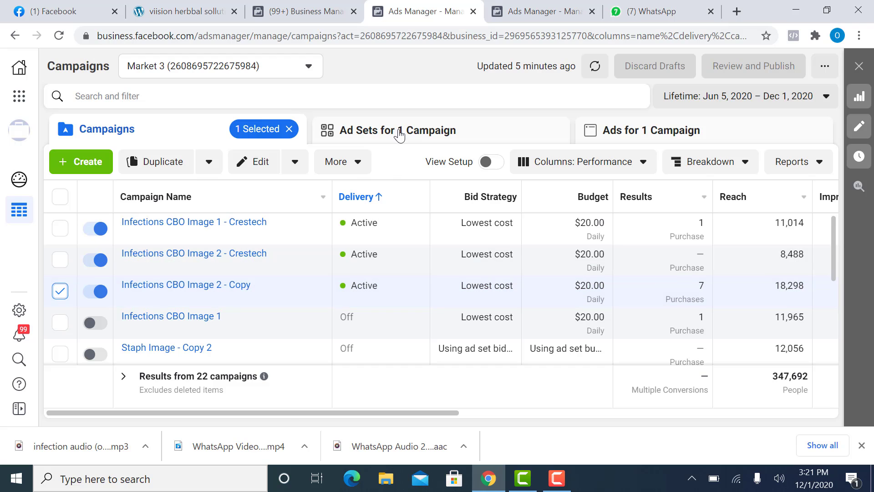
left_click(398, 131)
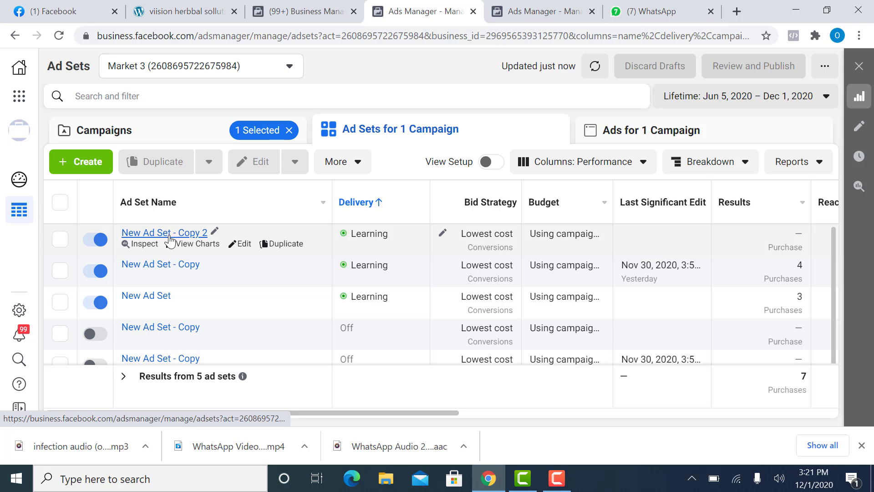
left_click(638, 134)
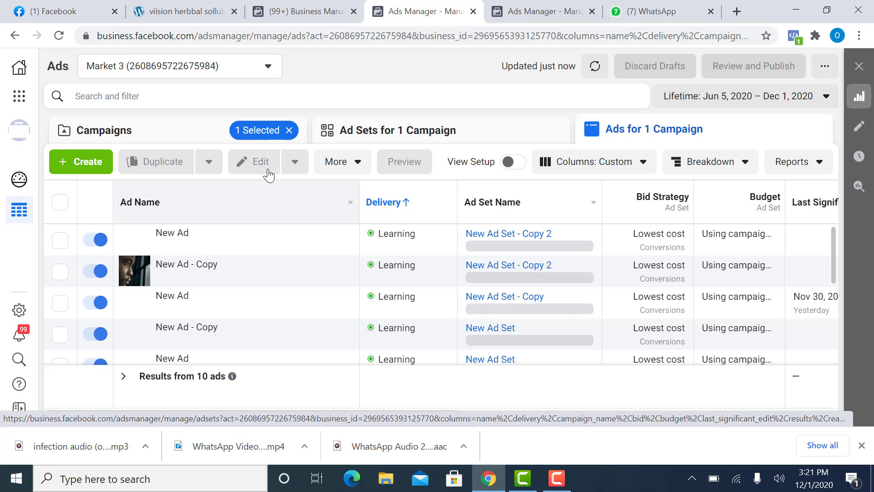
left_click(392, 126)
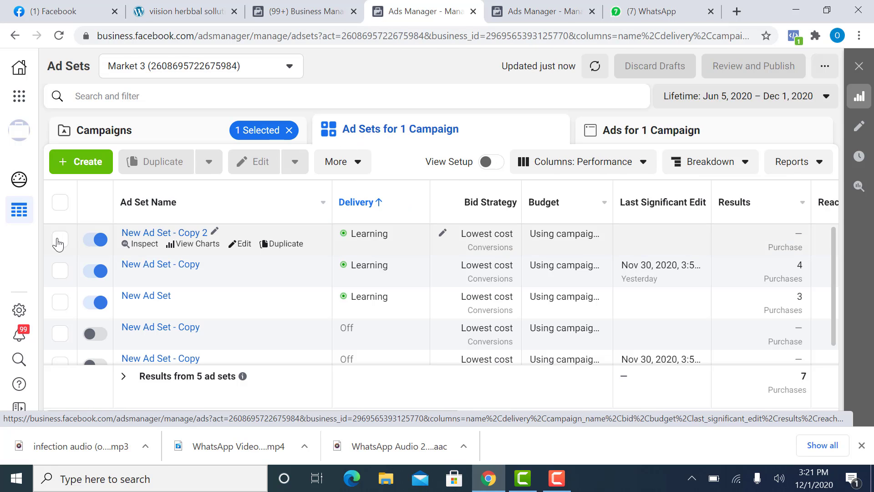
left_click(60, 239)
left_click(704, 138)
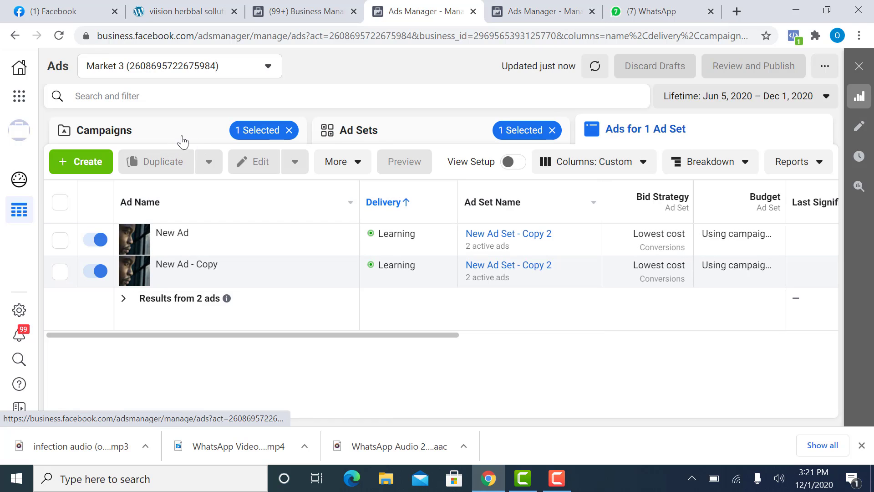
left_click(365, 131)
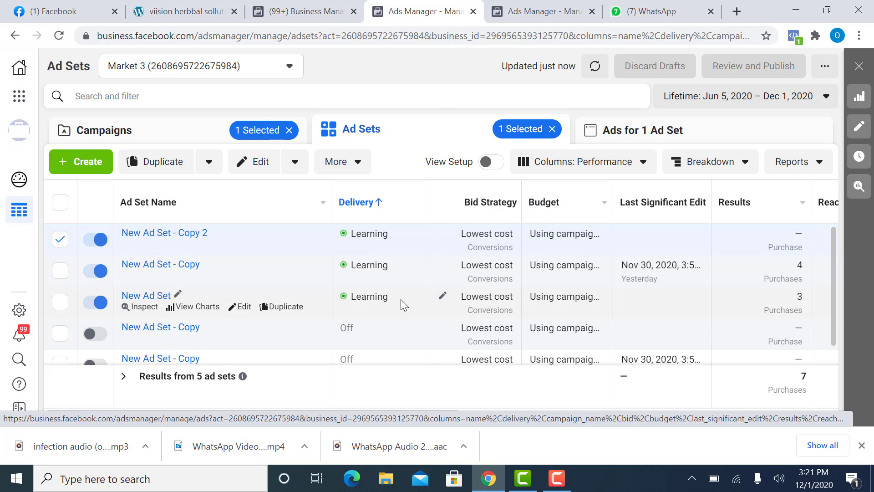
mouse_move(400, 299)
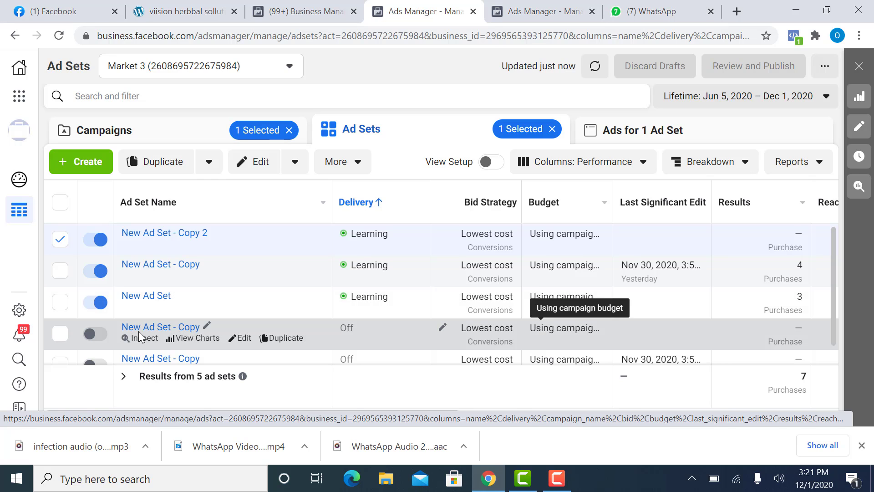
- Return to the campaign list, deselect the campaign and create a new campaign with the Conversions objective
left_click(178, 129)
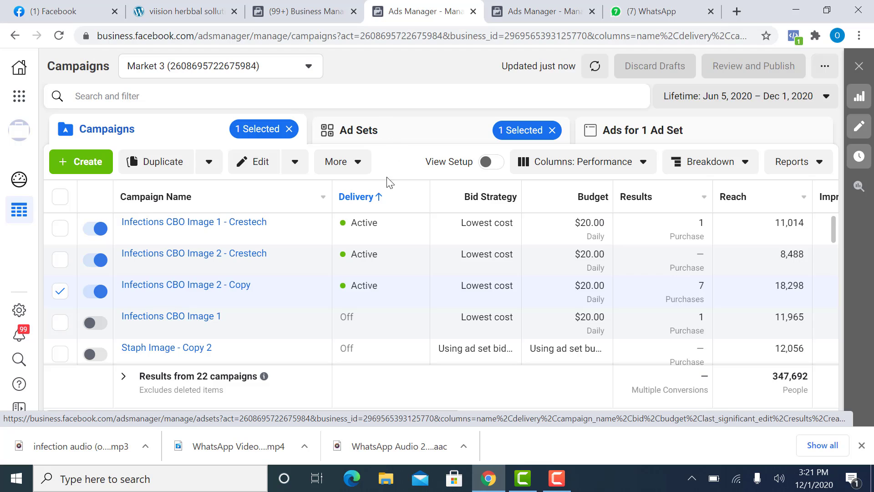
left_click(60, 291)
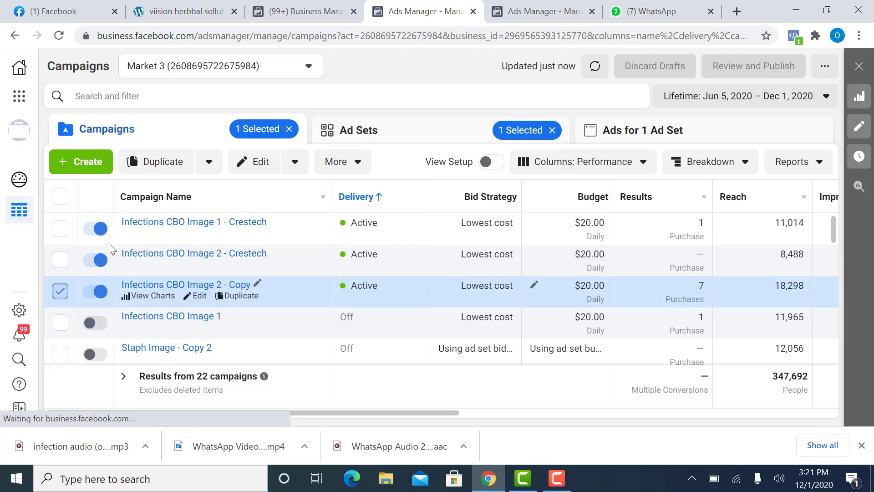
left_click(90, 168)
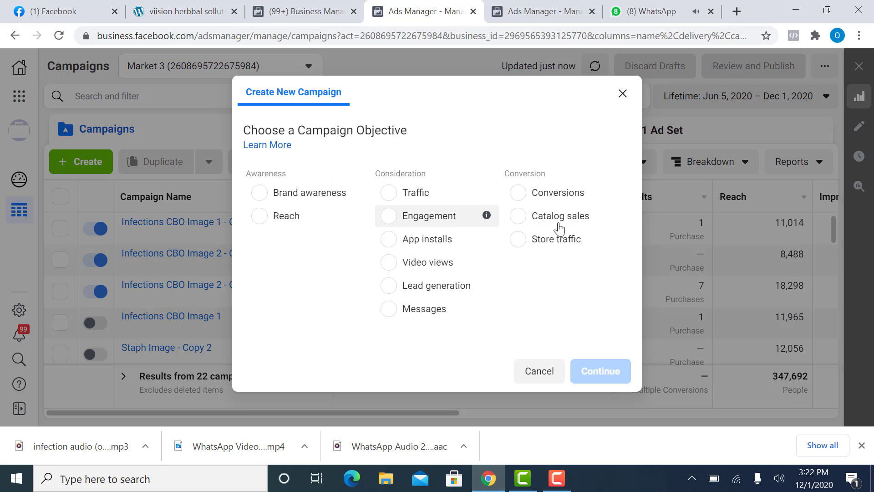
left_click(519, 196)
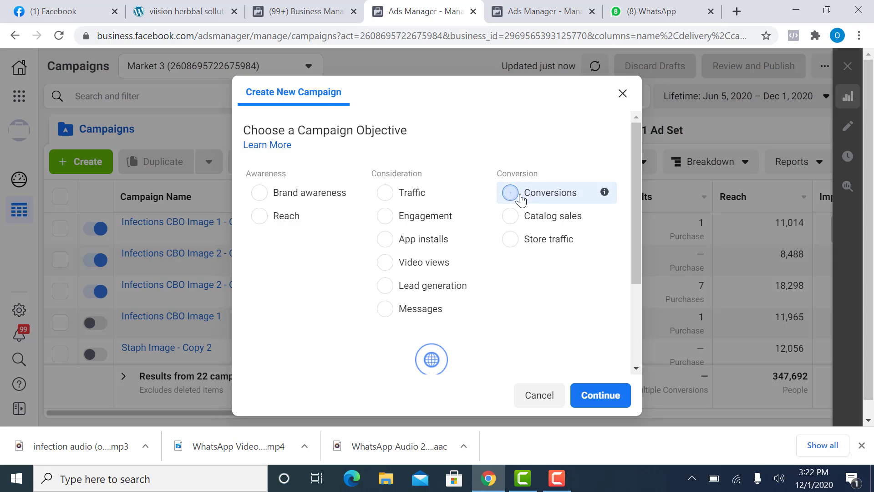
scroll(604, 315, "down", 3)
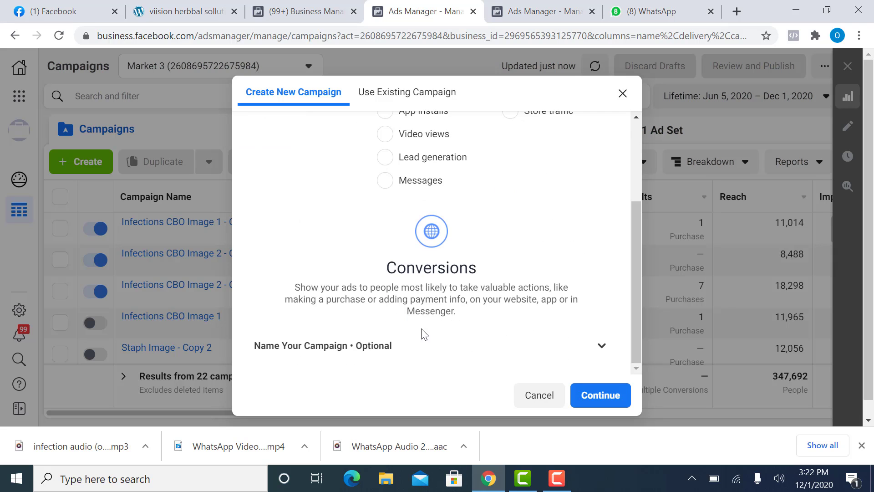
left_click(597, 395)
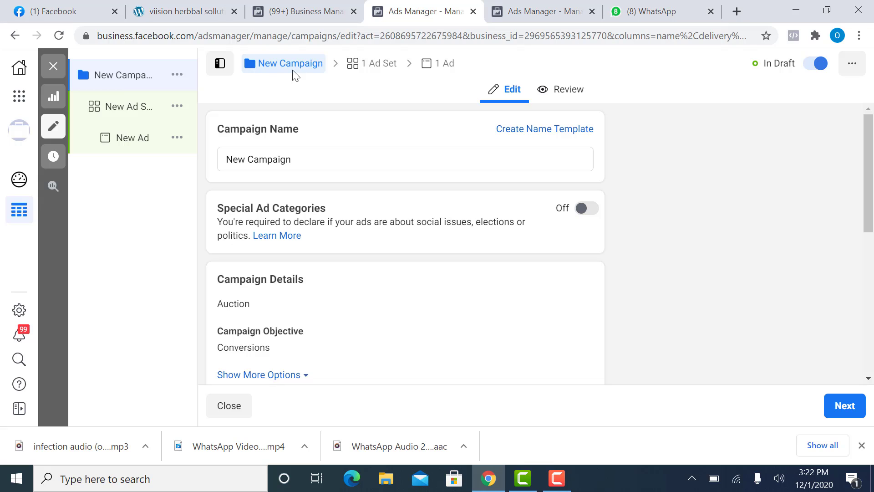
- Name the new campaign Infection Video CBO
left_click_drag(303, 162, 226, 162)
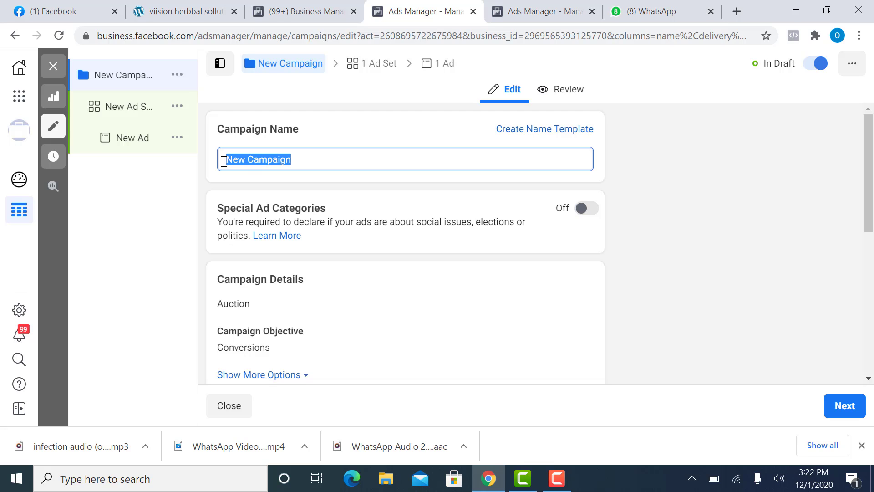
key("BackSpace")
type("Infec")
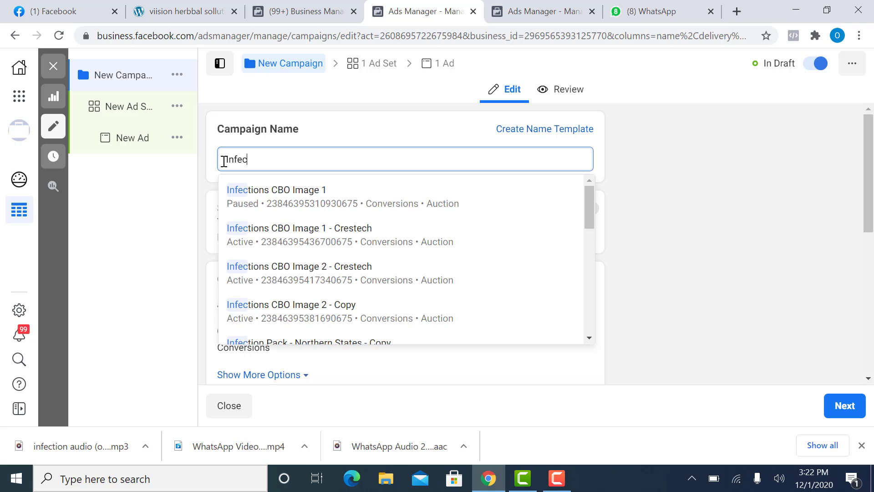
type("tion ")
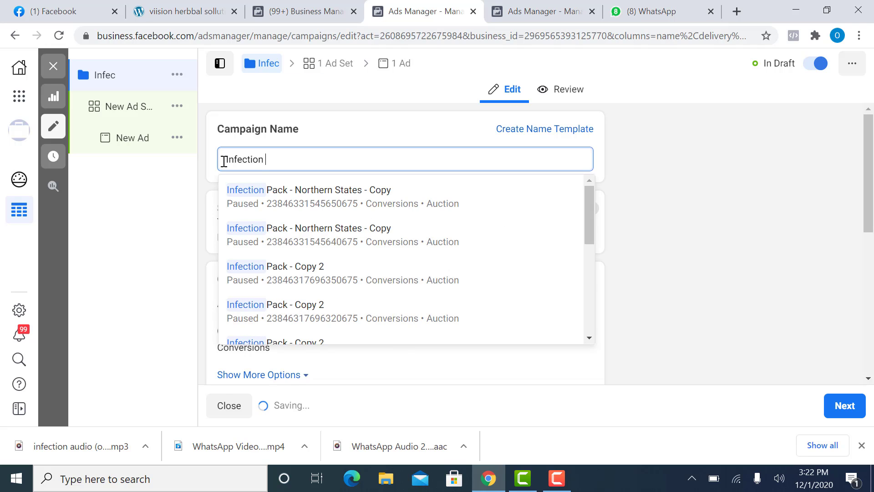
type("Video ")
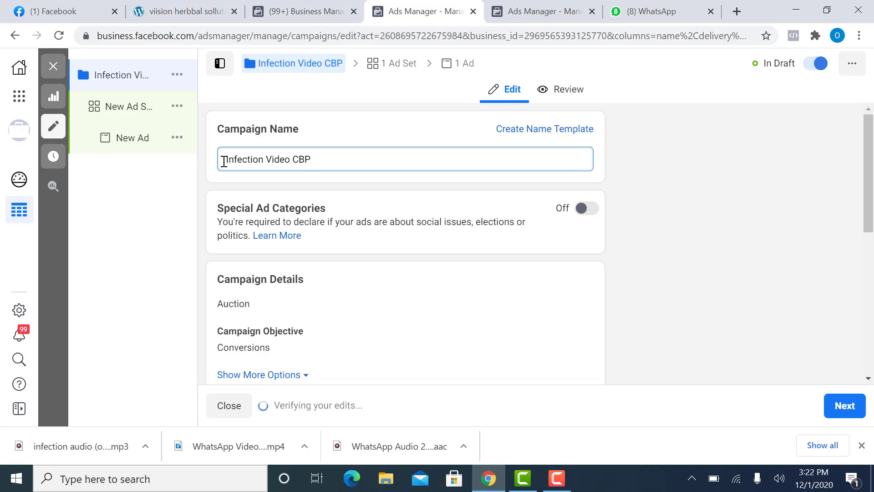
type("CBO")
- Turn on Campaign Budget Optimization and set the daily campaign budget to $10.00
scroll(485, 247, "down", 5)
scroll(473, 249, "down", 3)
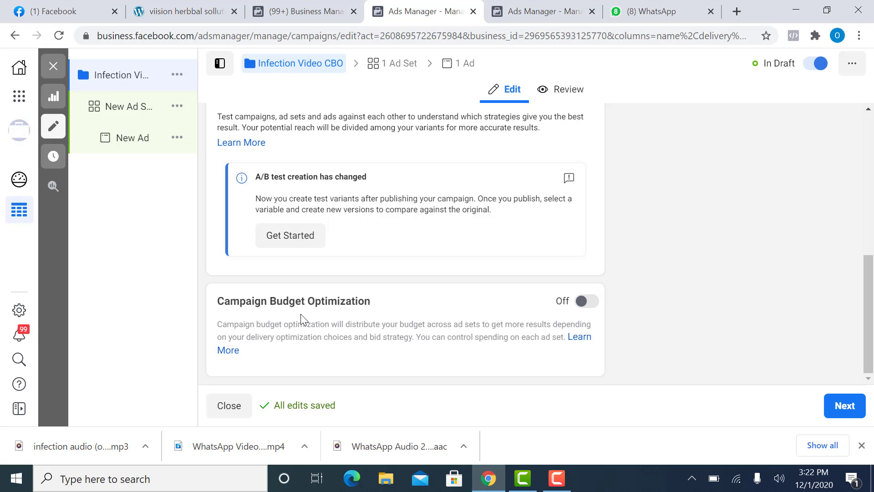
left_click(587, 301)
scroll(499, 318, "down", 3)
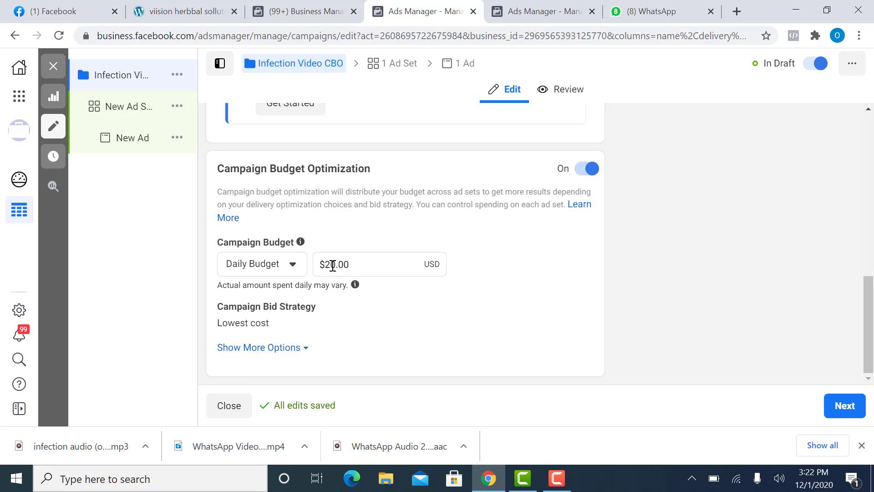
left_click(333, 266)
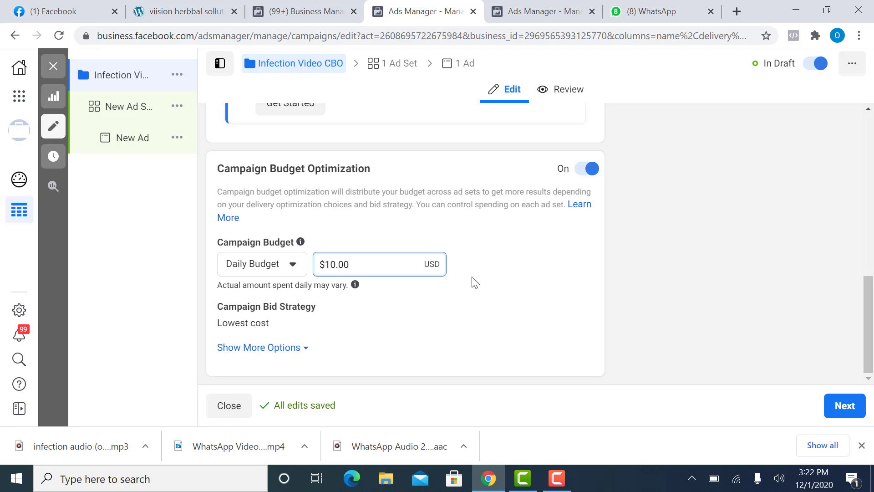
scroll(460, 283, "up", 2)
scroll(460, 283, "down", 2)
scroll(468, 301, "up", 10)
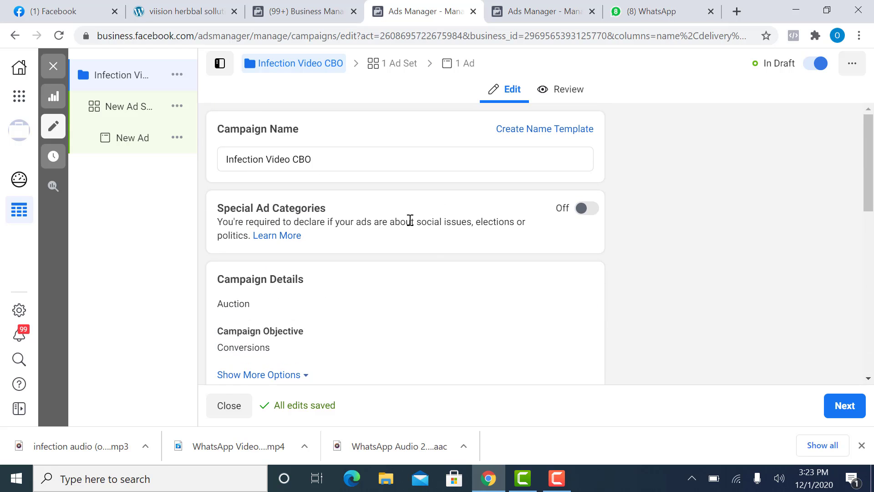
scroll(400, 212, "down", 3)
scroll(401, 211, "down", 5)
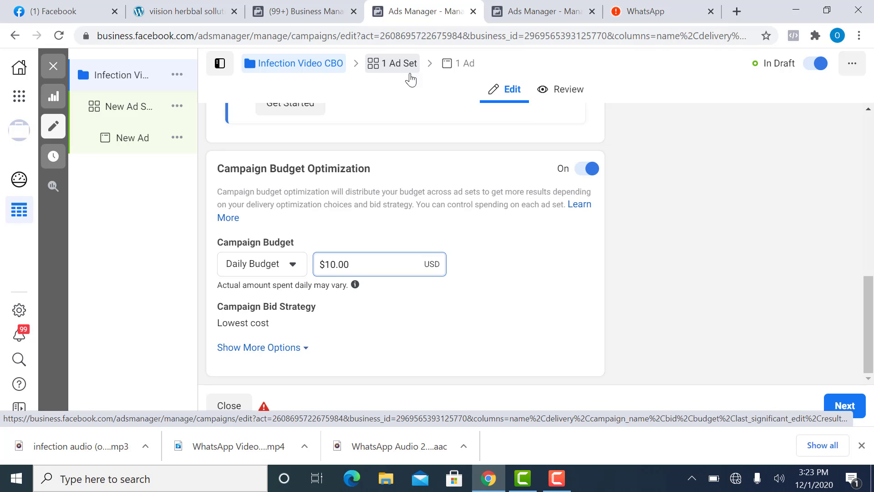
- Reconnect the computer to the CRESTECH MOBILE Wi-Fi network
left_click(736, 478)
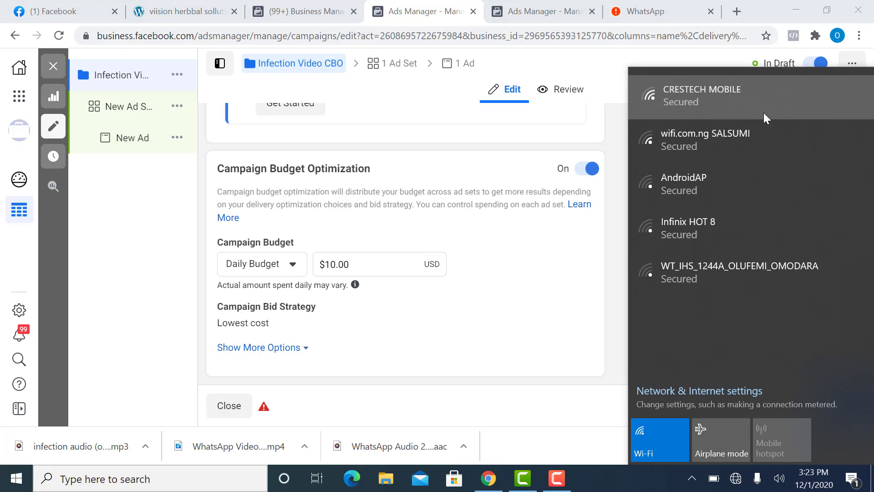
left_click(764, 113)
left_click(798, 154)
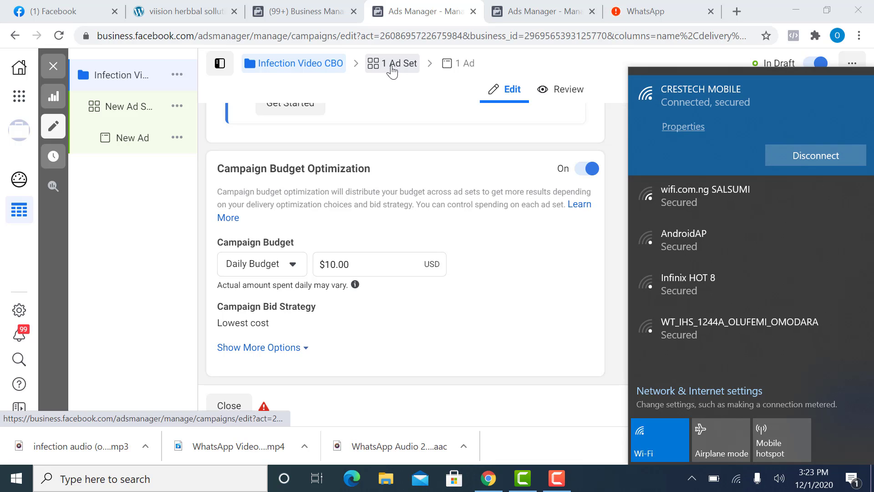
- Open the campaign's new ad set and choose Purchase as the conversion event for the pixel
left_click(408, 68)
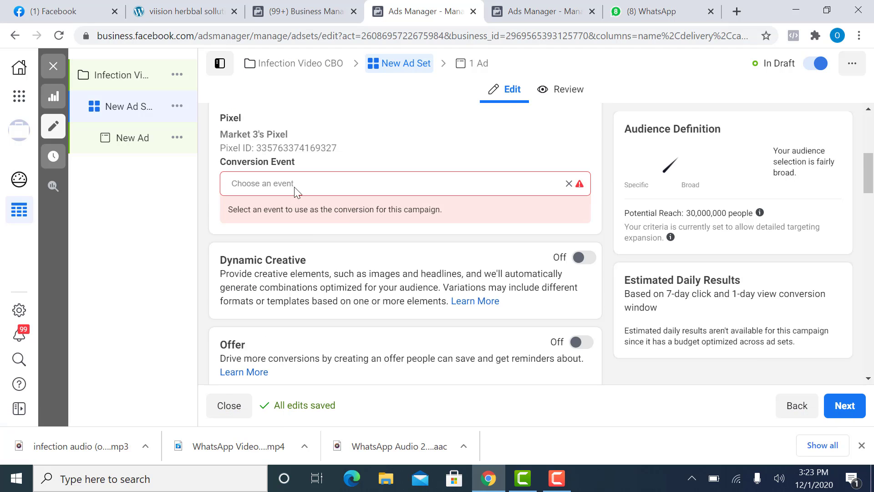
left_click(335, 183)
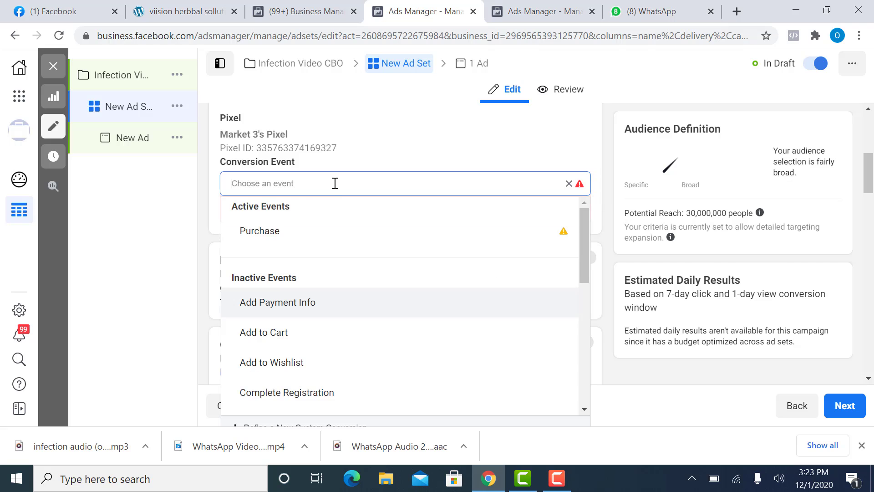
mouse_move(325, 237)
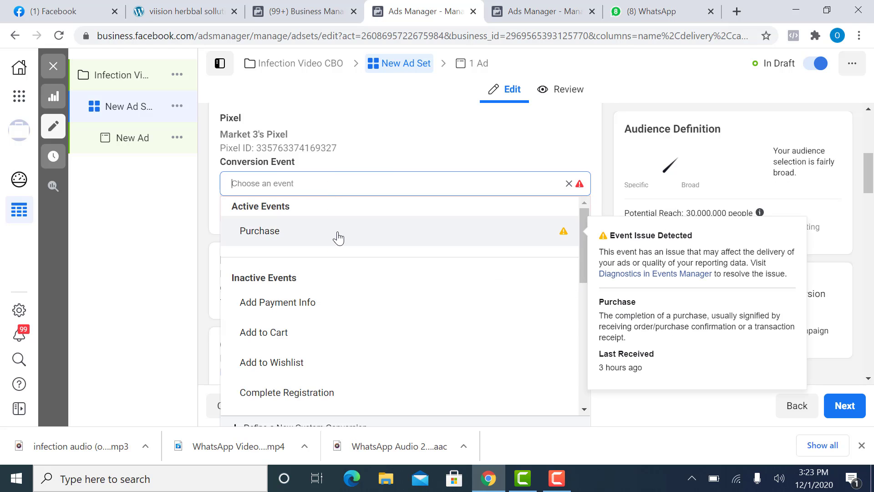
left_click(337, 238)
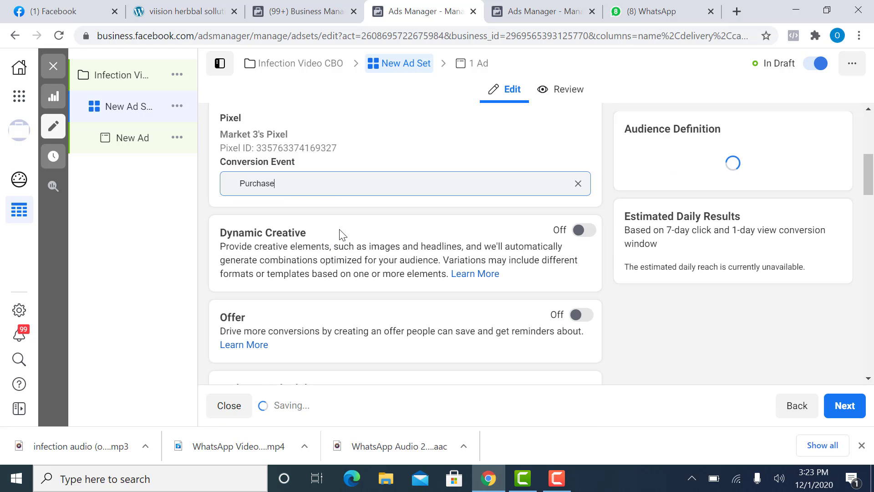
- Set the audience's location targeting to People living in this location and dismiss the lookalike audience tip
scroll(401, 220, "down", 3)
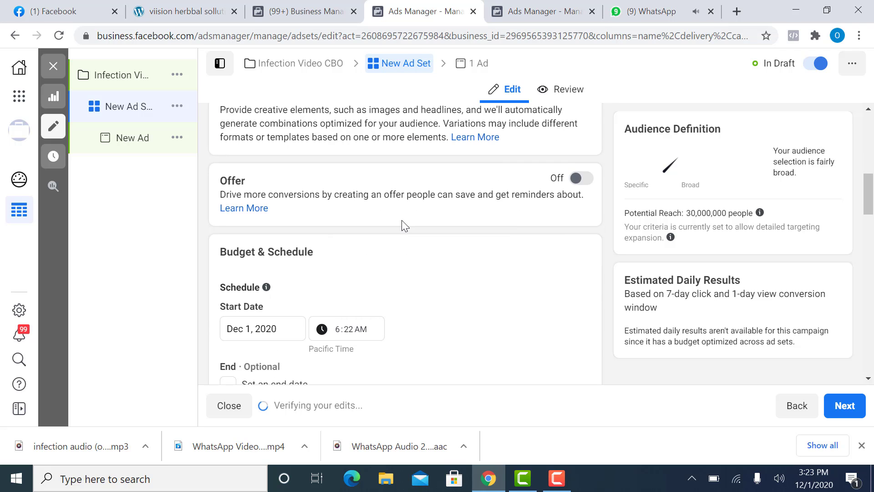
scroll(401, 220, "down", 7)
scroll(402, 220, "down", 2)
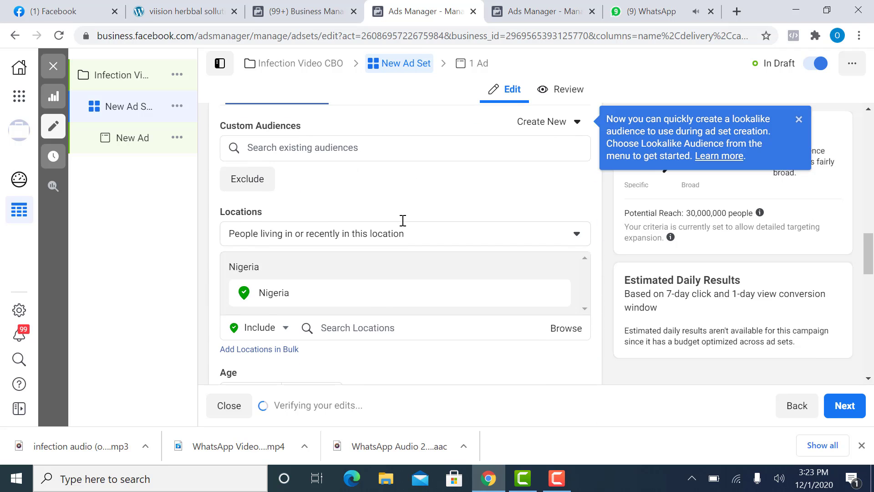
scroll(402, 224, "down", 3)
scroll(455, 192, "up", 3)
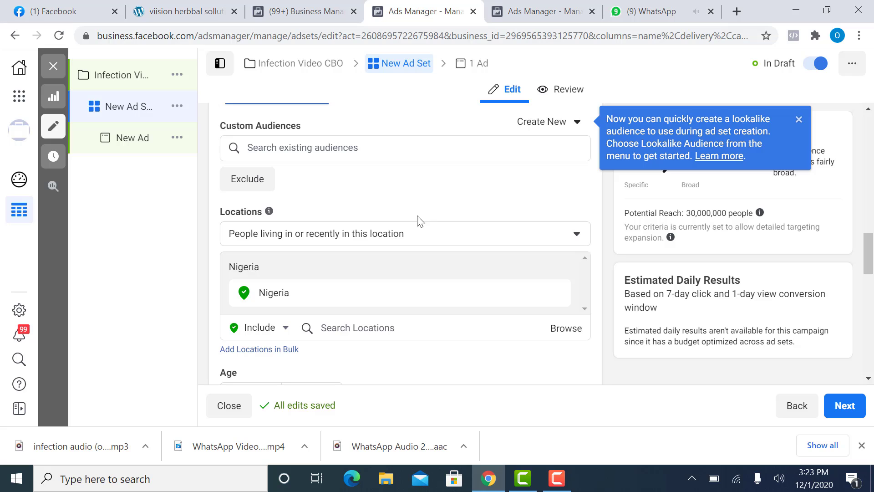
left_click(473, 243)
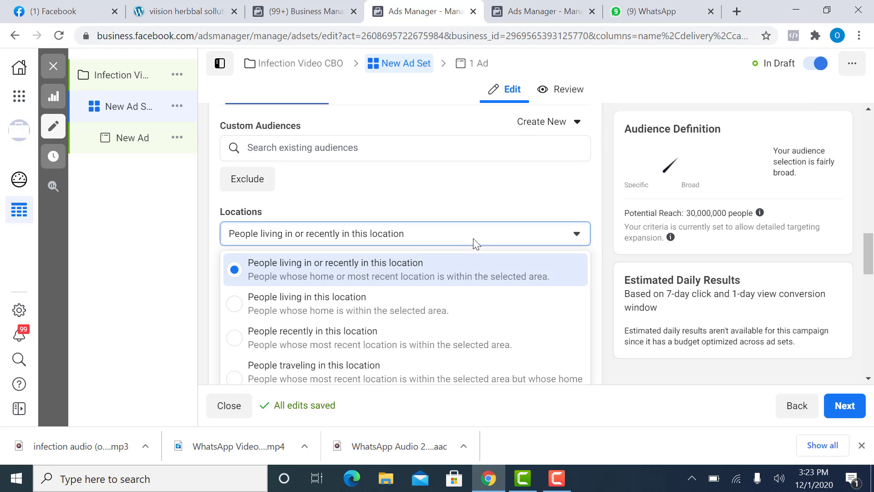
left_click(368, 308)
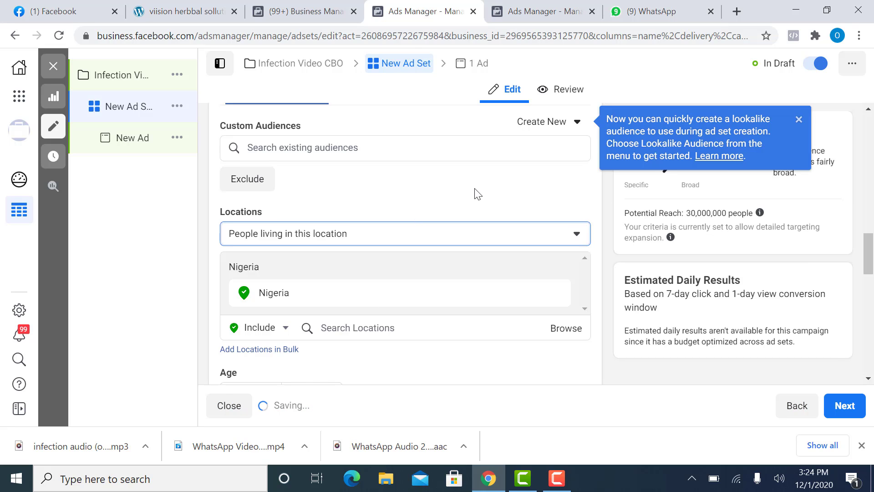
left_click(799, 119)
- Set the audience's minimum age to 30
scroll(451, 237, "down", 3)
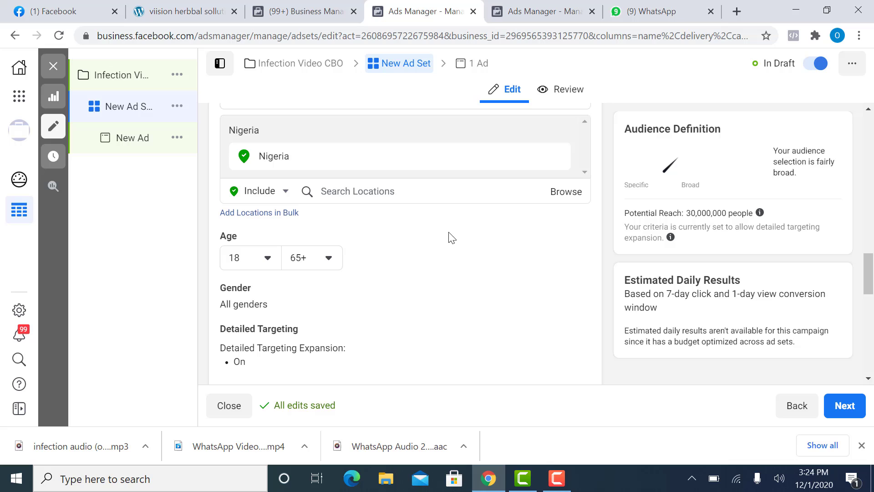
left_click(271, 263)
scroll(290, 137, "down", 5)
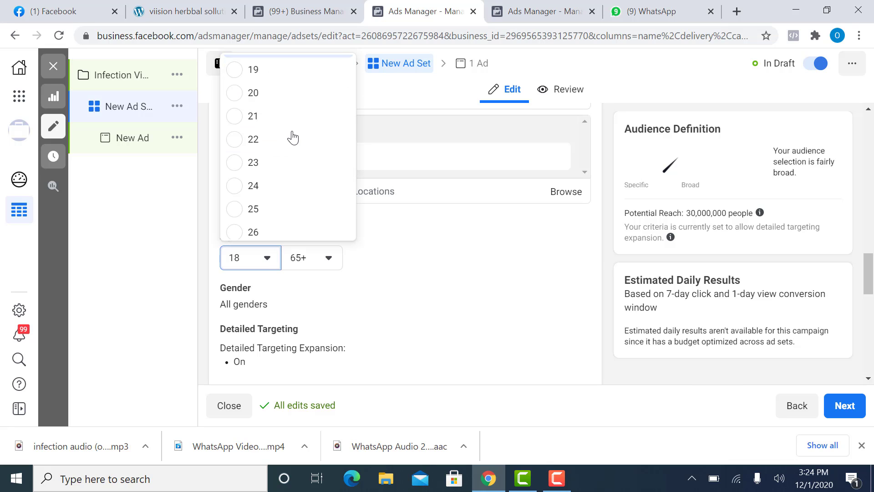
scroll(292, 139, "down", 4)
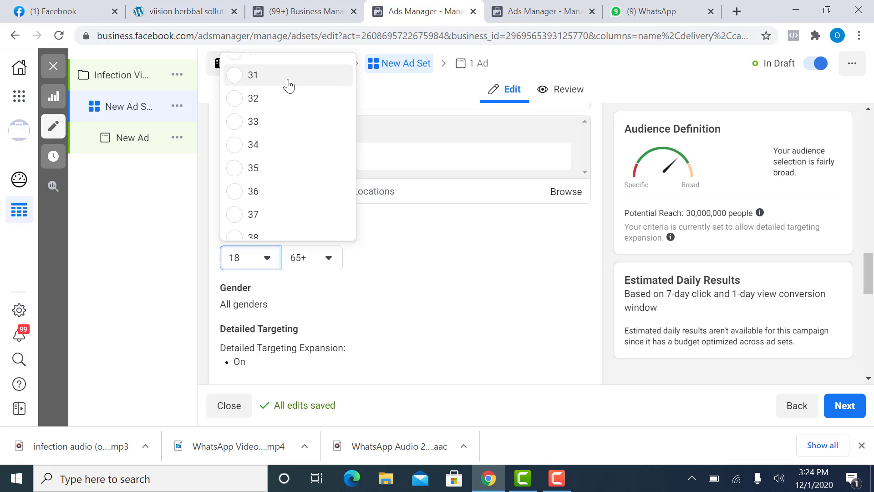
scroll(288, 89, "up", 1)
scroll(282, 109, "up", 1)
left_click(276, 120)
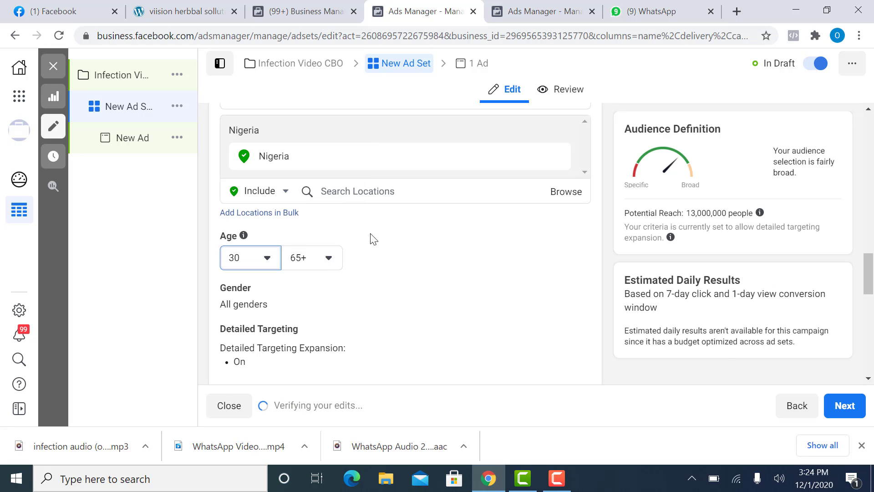
- Open the gender and detailed targeting settings for editing and turn off Detailed Targeting Expansion
scroll(377, 240, "up", 1)
scroll(382, 262, "down", 2)
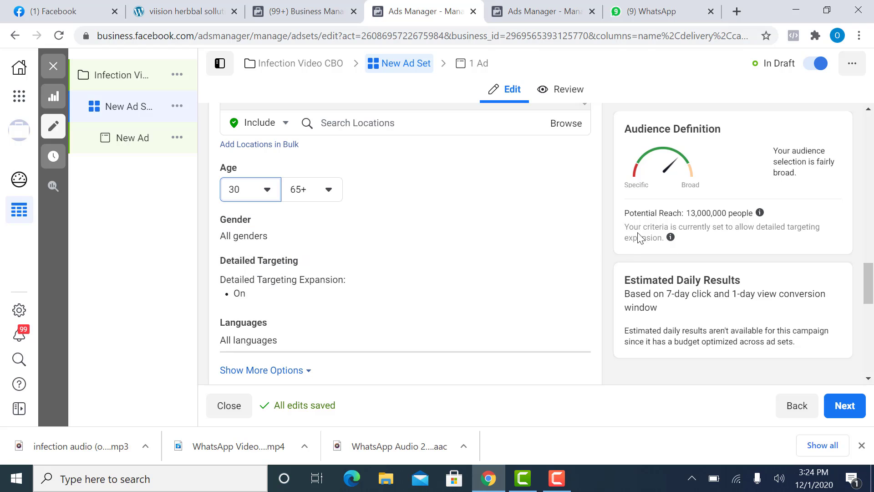
left_click(569, 227)
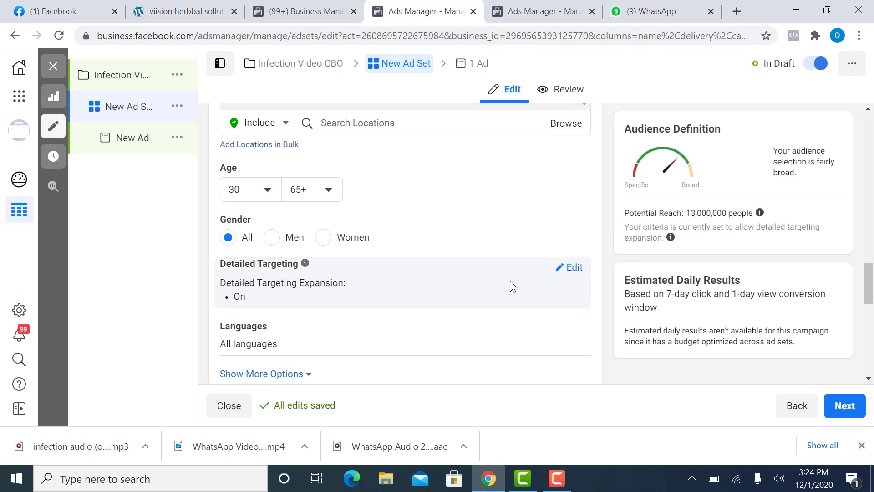
left_click(567, 268)
scroll(388, 283, "down", 3)
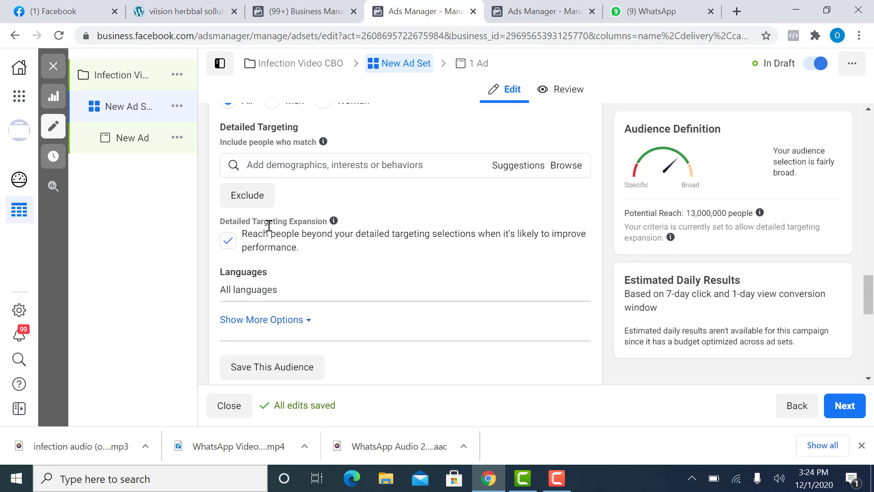
left_click(230, 245)
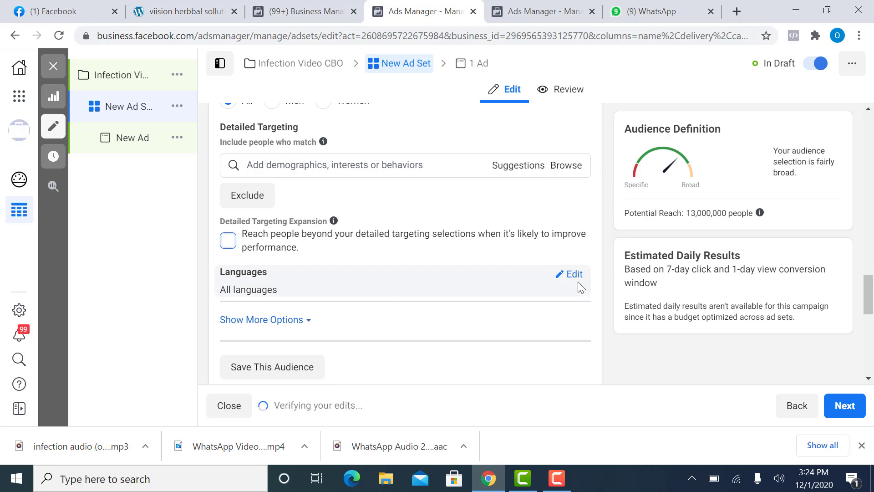
- Add English (UK) and English (US) as the audience's languages and dismiss the specialized option tip
left_click(575, 275)
left_click(366, 291)
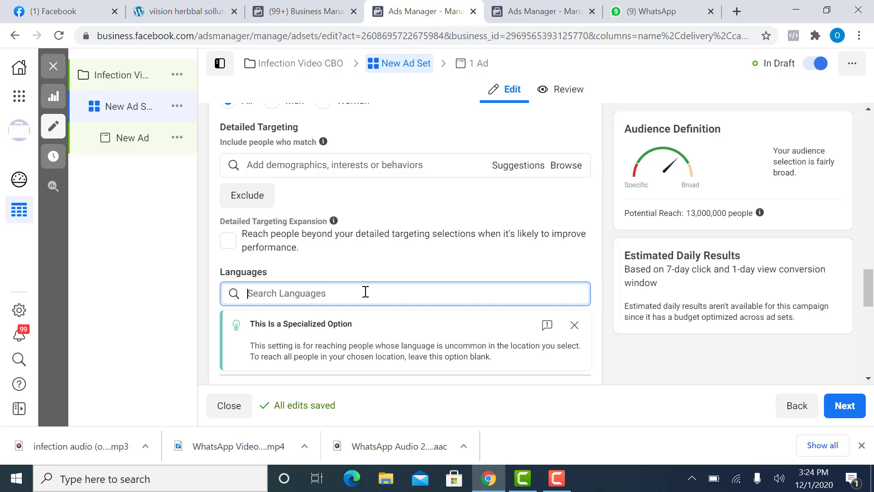
type("en")
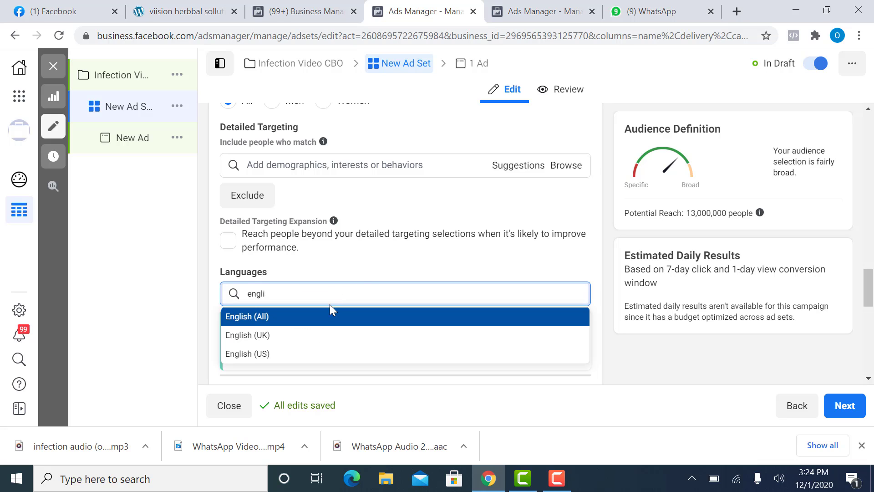
type("gli")
left_click(283, 327)
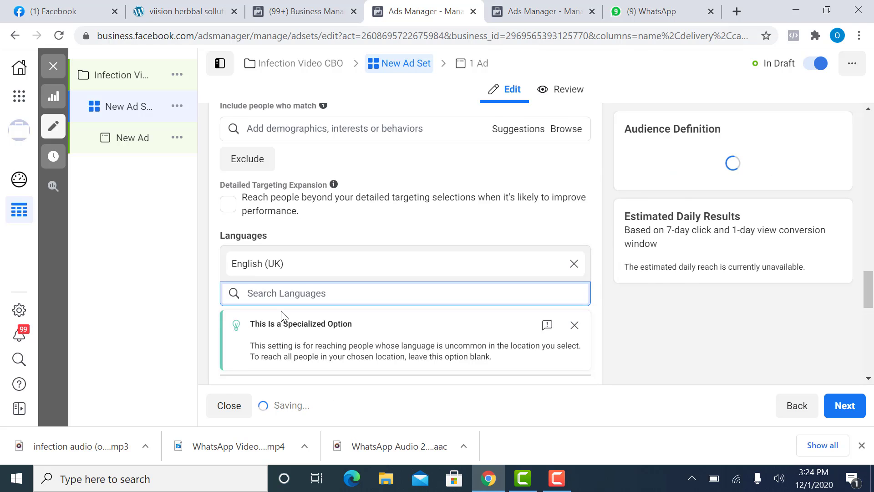
type("englis")
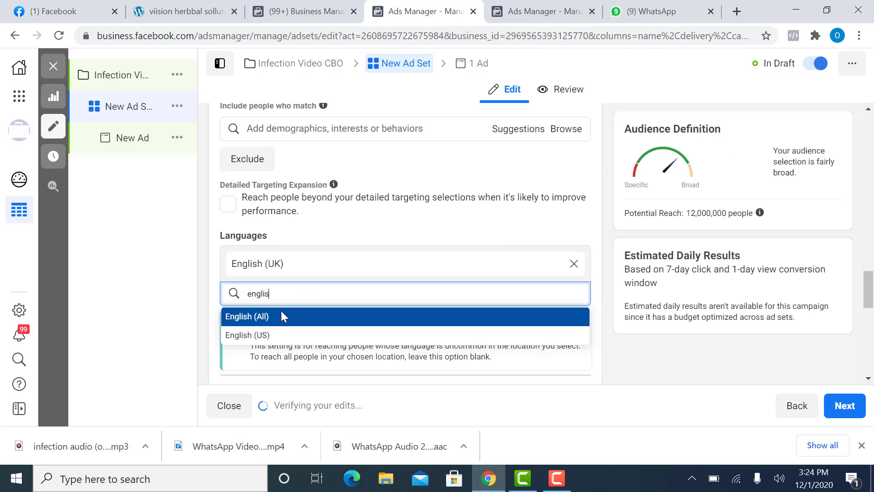
left_click(276, 335)
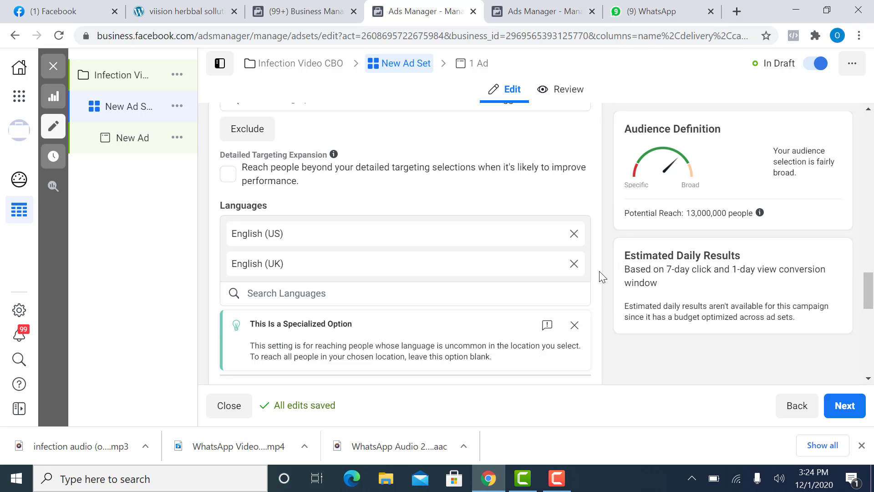
scroll(403, 260, "down", 3)
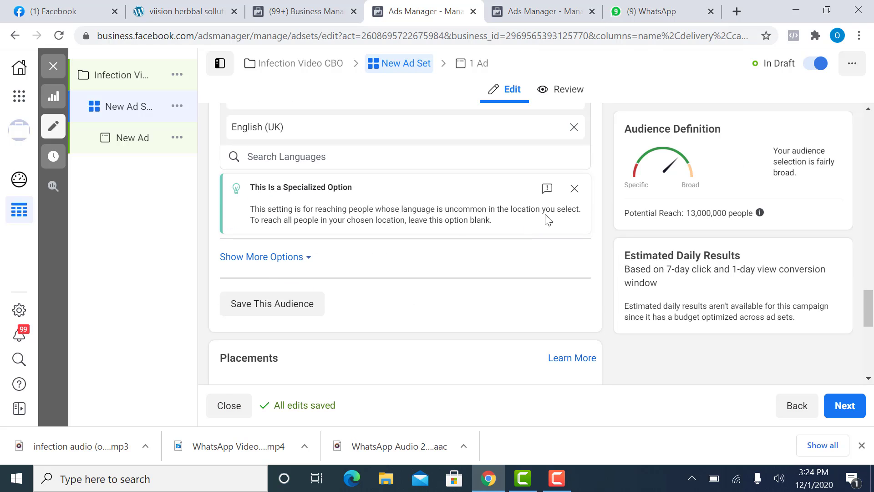
left_click(574, 188)
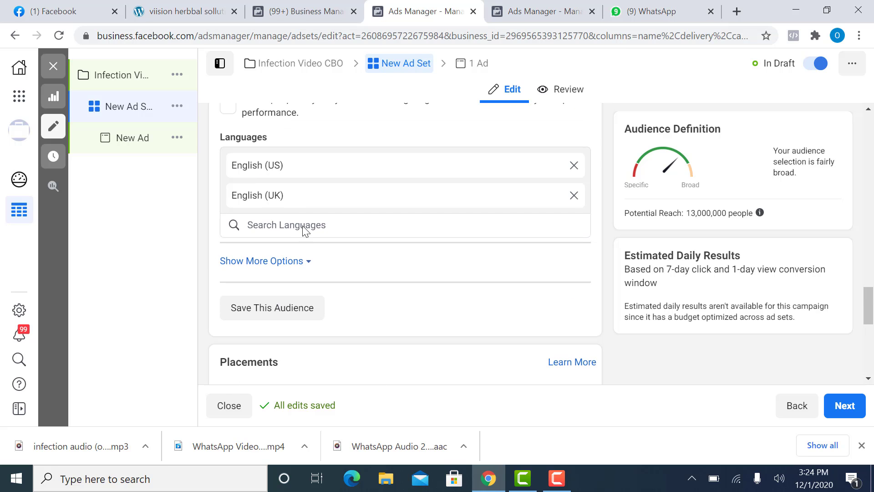
- Examine the ad set's additional audience options, placement choices and brand safety settings
left_click(301, 259)
scroll(363, 259, "down", 3)
scroll(364, 263, "down", 2)
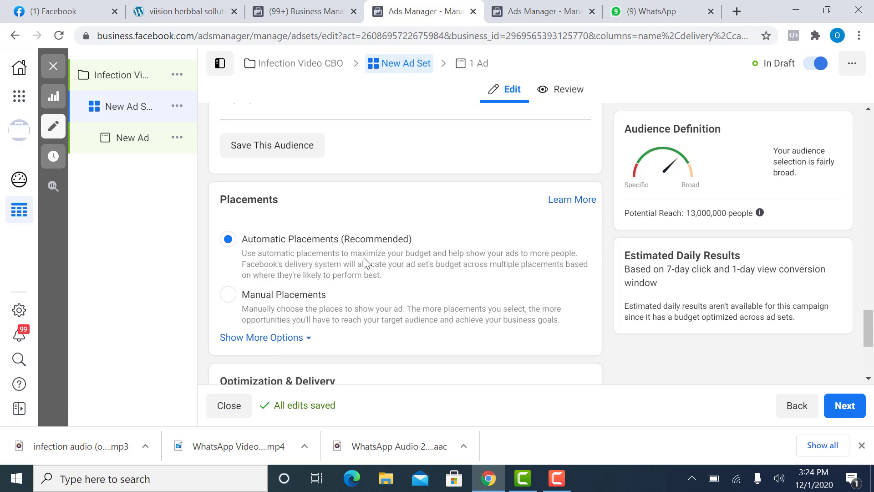
scroll(374, 255, "down", 3)
scroll(389, 255, "up", 1)
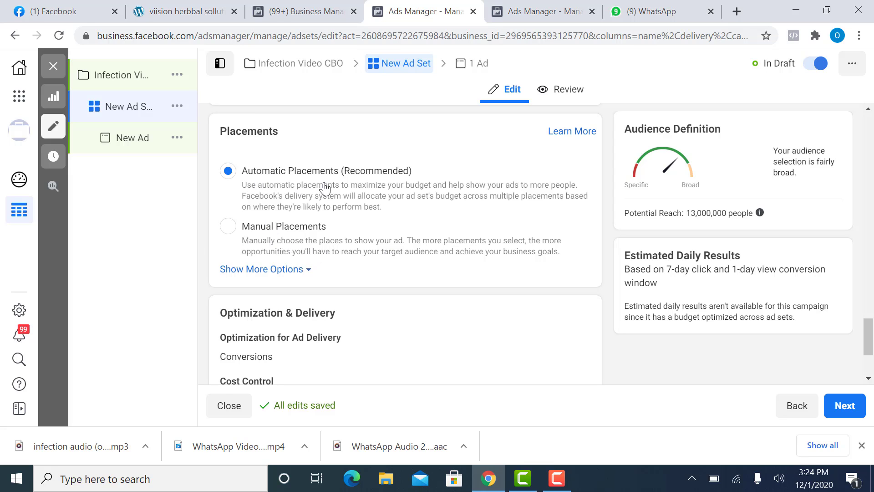
scroll(384, 206, "down", 2)
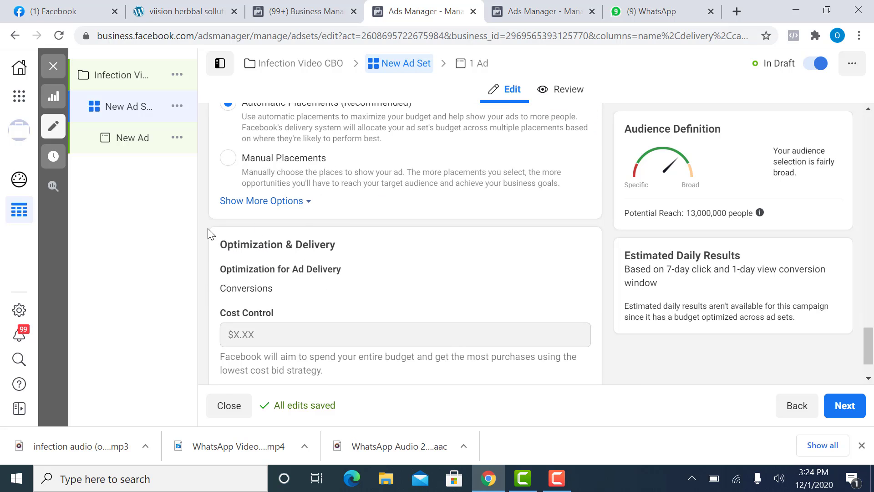
left_click(296, 201)
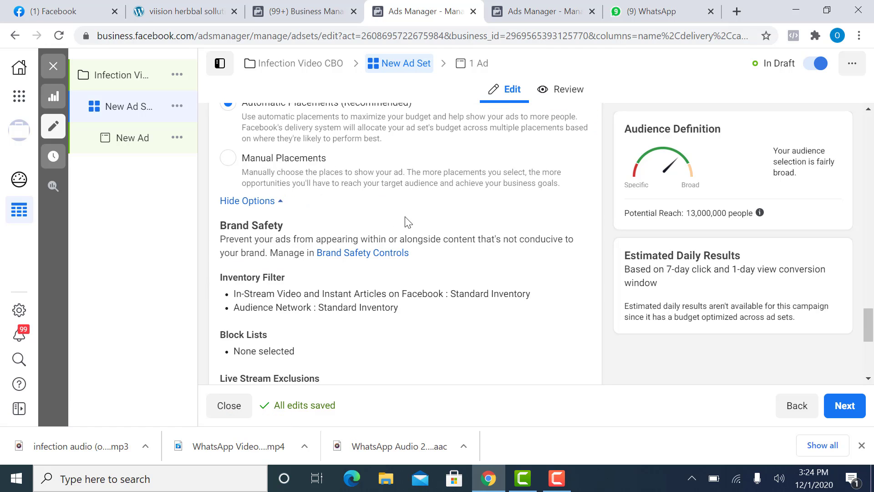
scroll(408, 222, "down", 3)
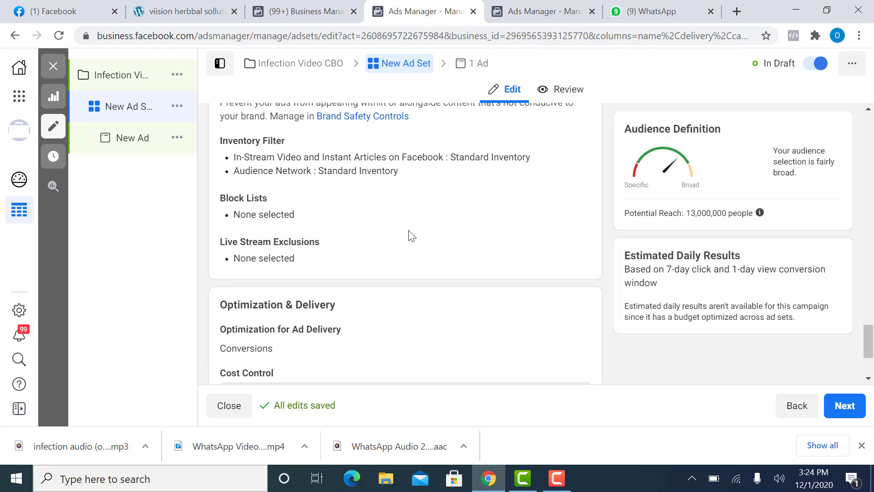
- Set the ad set's conversion window to 1 day click under the additional optimization and delivery options
scroll(410, 235, "down", 3)
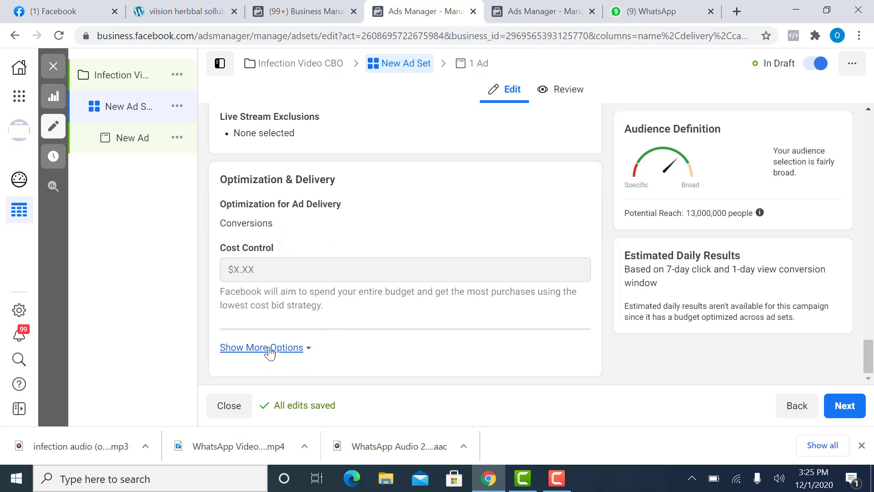
left_click(288, 348)
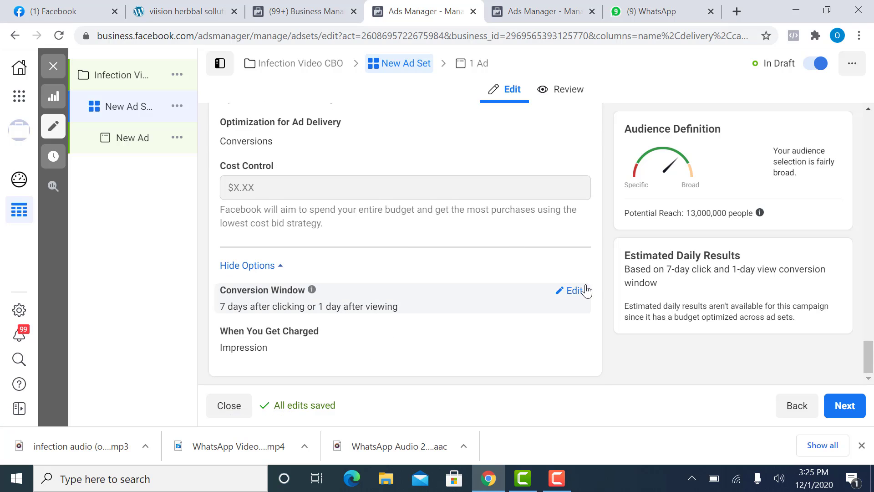
left_click(569, 293)
left_click(471, 314)
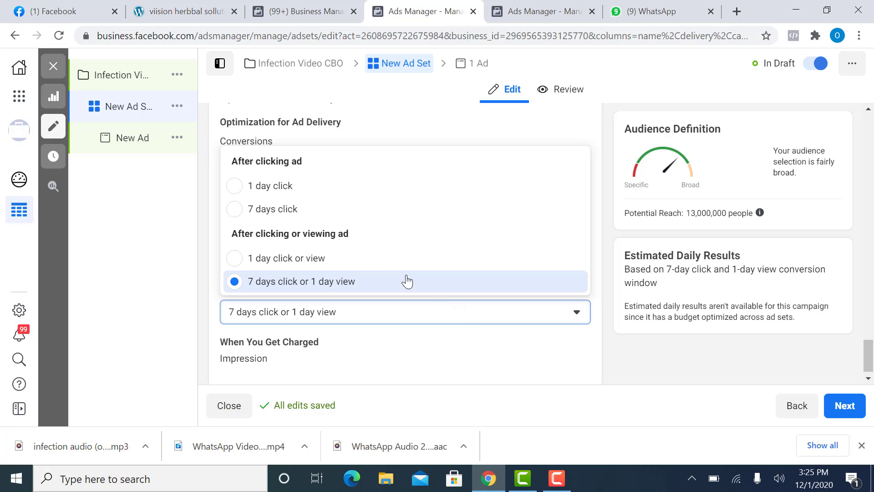
left_click(305, 193)
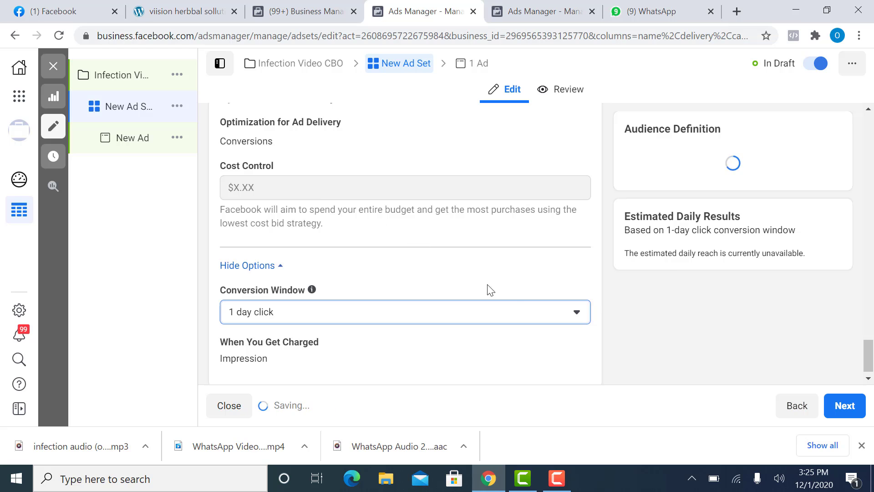
- Open the ad set's new ad and choose Use selected Page for the Instagram account
scroll(396, 270, "up", 15)
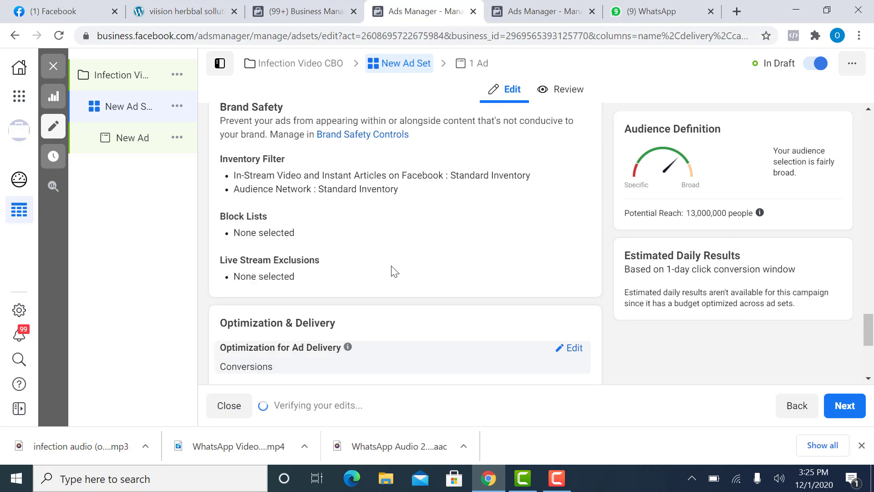
scroll(394, 266, "up", 10)
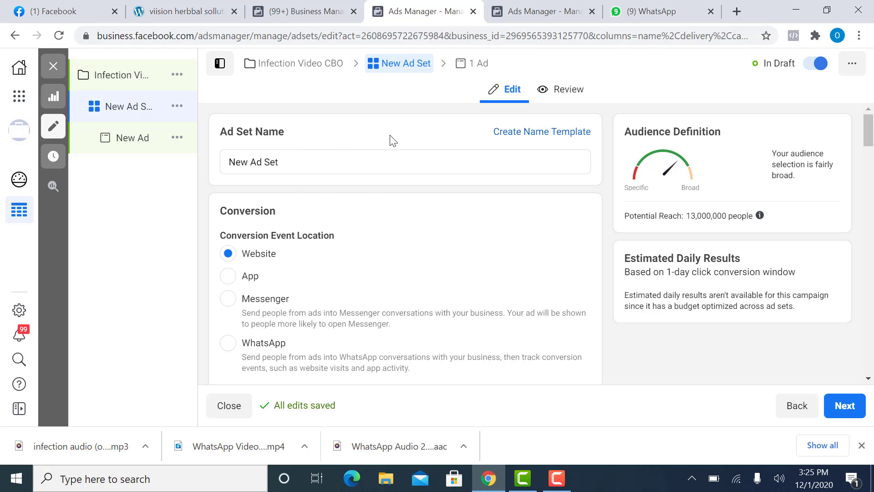
left_click(470, 65)
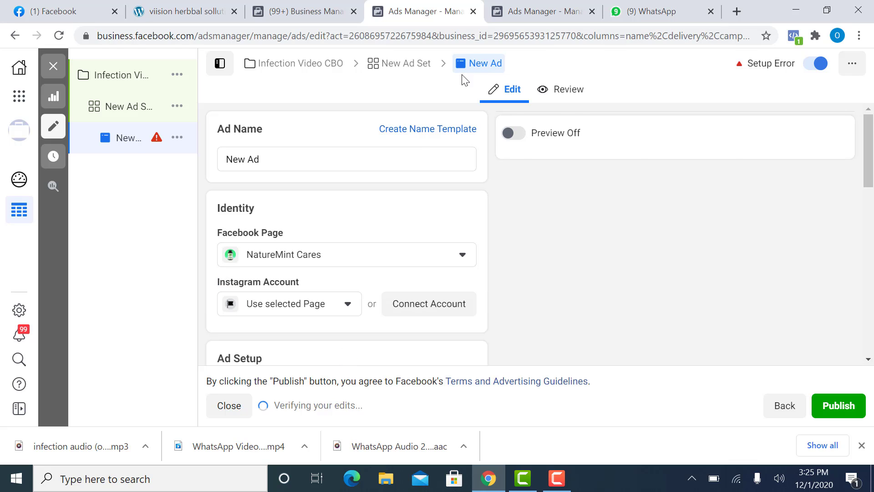
left_click(343, 305)
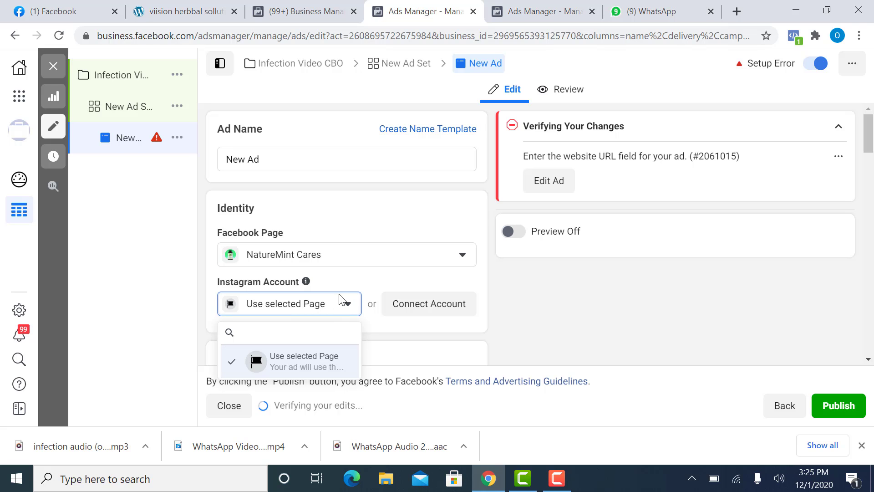
scroll(337, 189, "down", 3)
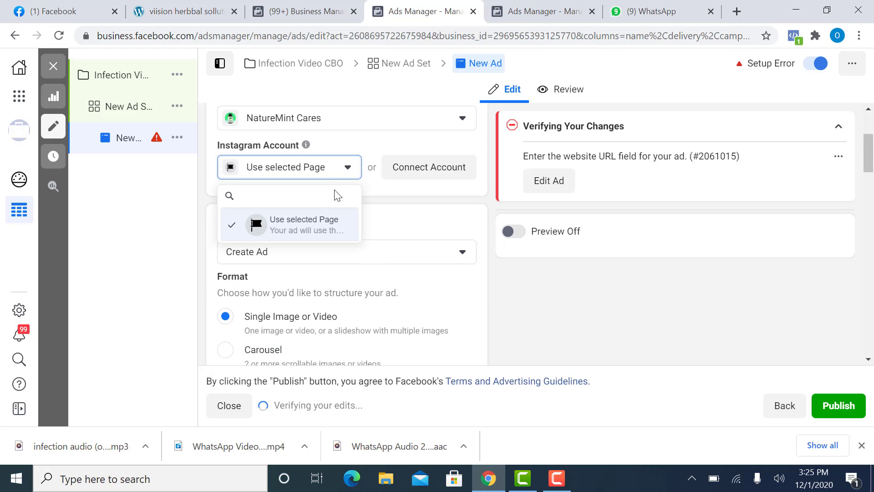
left_click(336, 234)
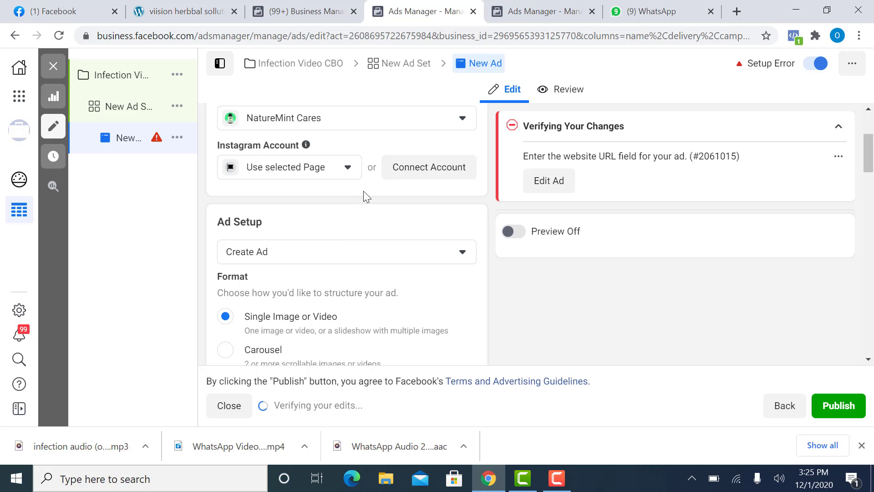
- Add a video to the ad creative by uploading the Infections Promo Video file from the Desktop folder
scroll(363, 191, "down", 3)
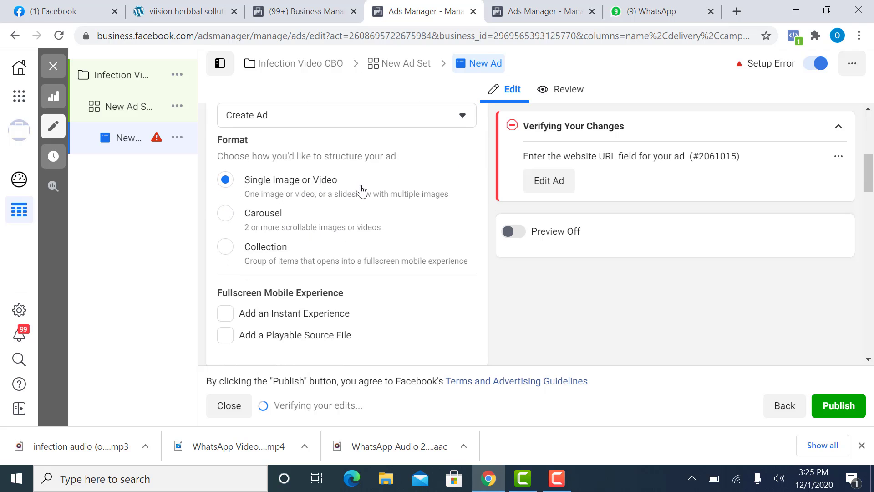
scroll(310, 194, "down", 6)
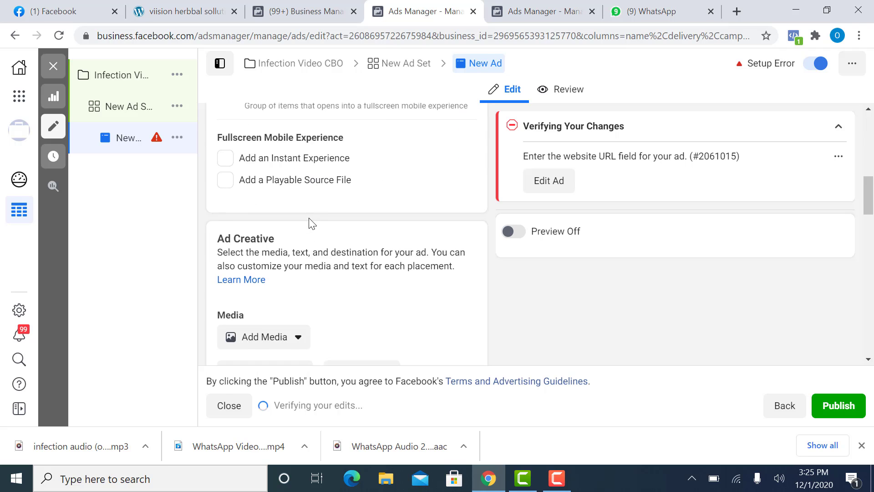
left_click(292, 221)
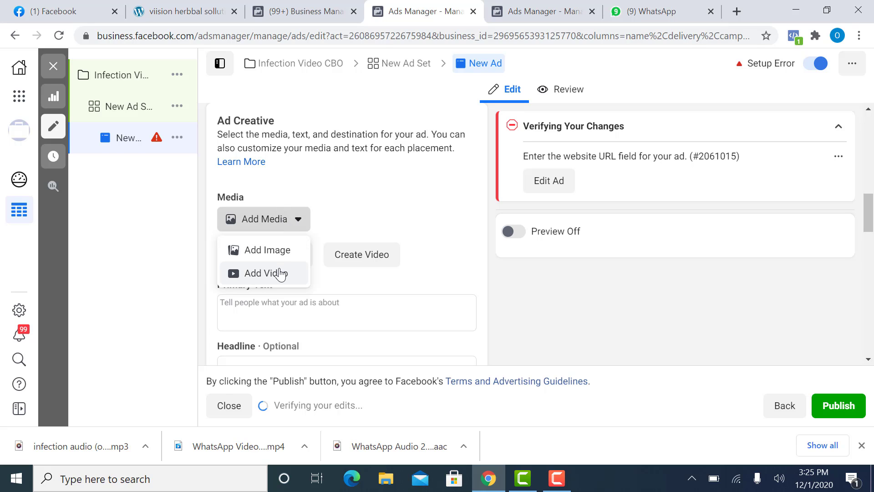
left_click(279, 274)
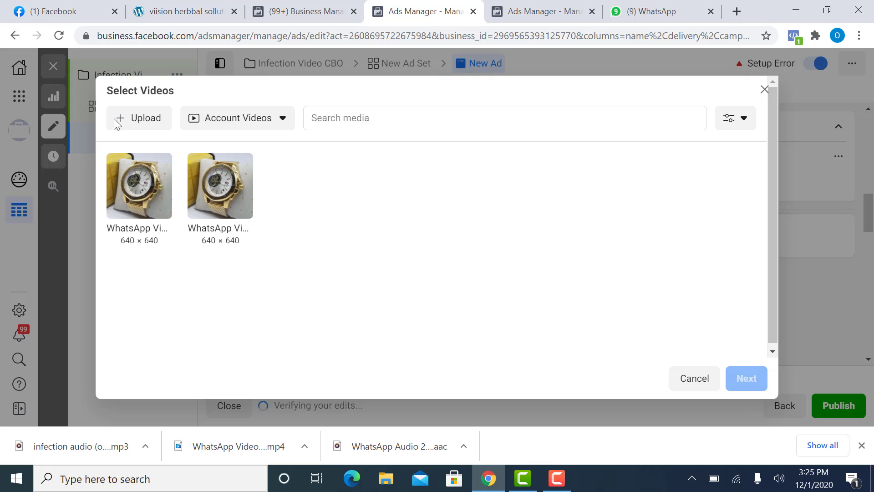
left_click(131, 122)
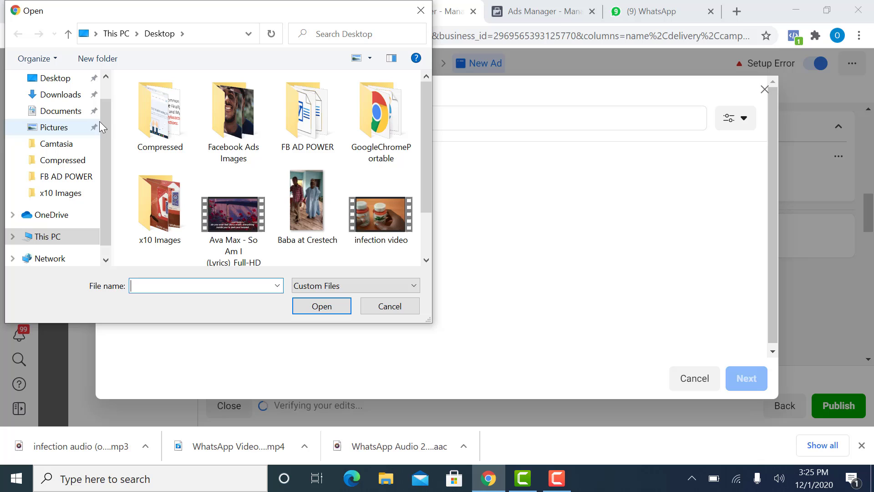
left_click(66, 144)
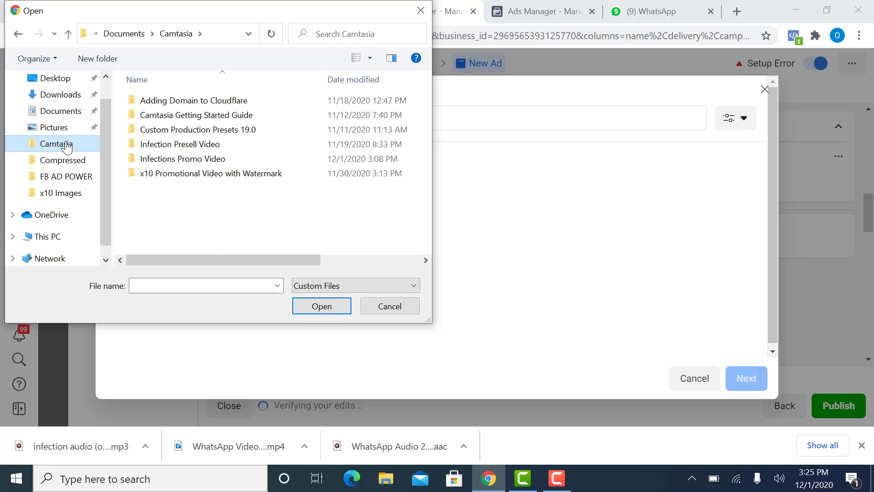
left_click(63, 84)
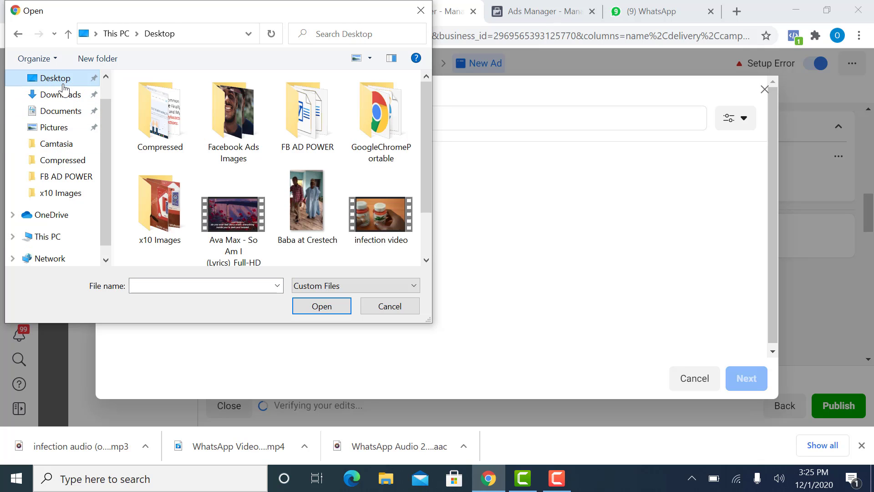
scroll(373, 205, "down", 2)
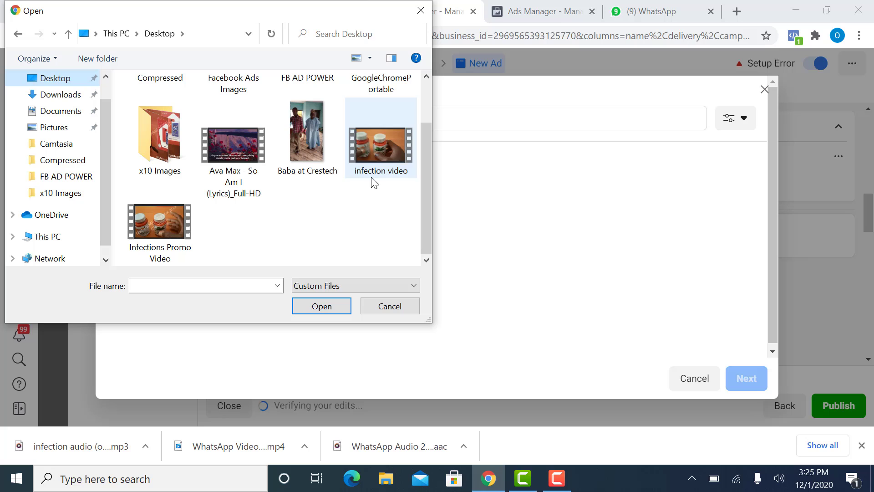
left_click(180, 233)
left_click(321, 305)
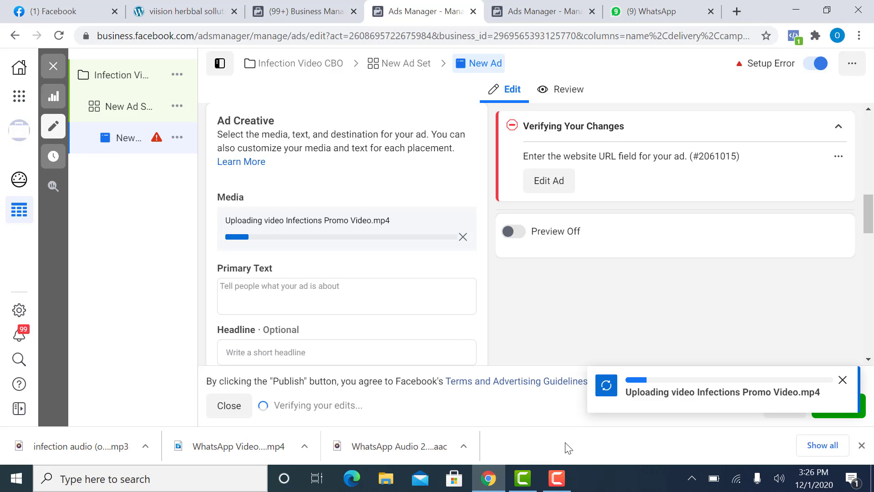
left_click(557, 478)
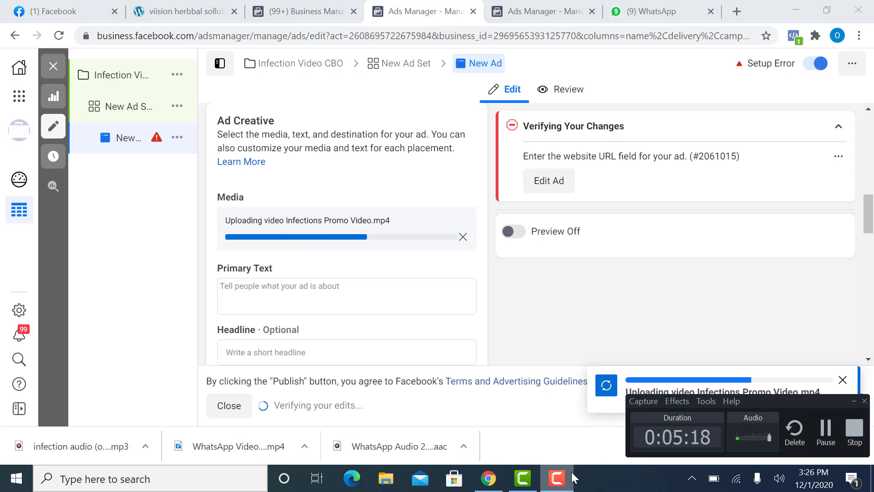
left_click(851, 402)
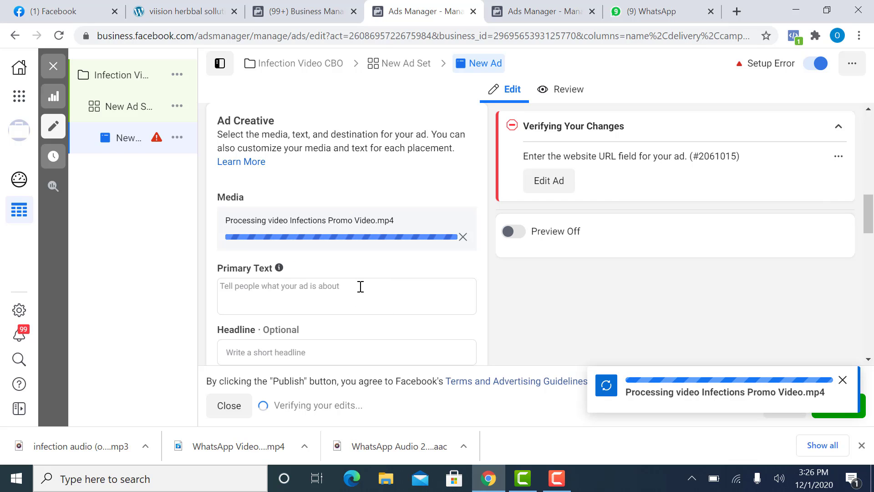
- Copy the full primary text from the Infections CBO Image 2 - Crestech ad into the new ad's primary text
left_click(518, 10)
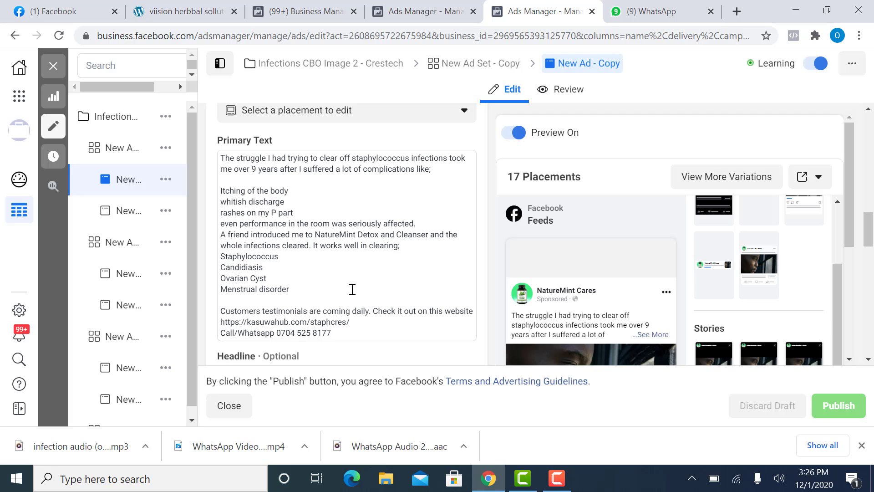
left_click(350, 281)
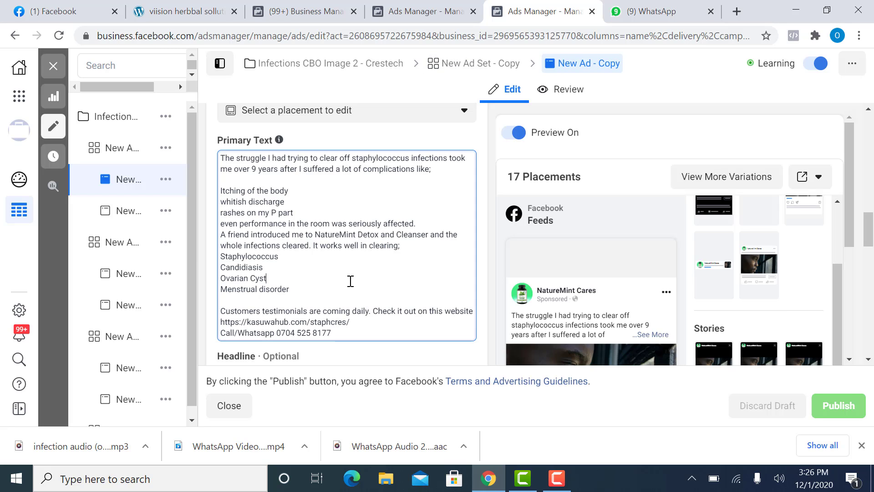
key("ctrl+a")
key("ctrl+c")
left_click(410, 12)
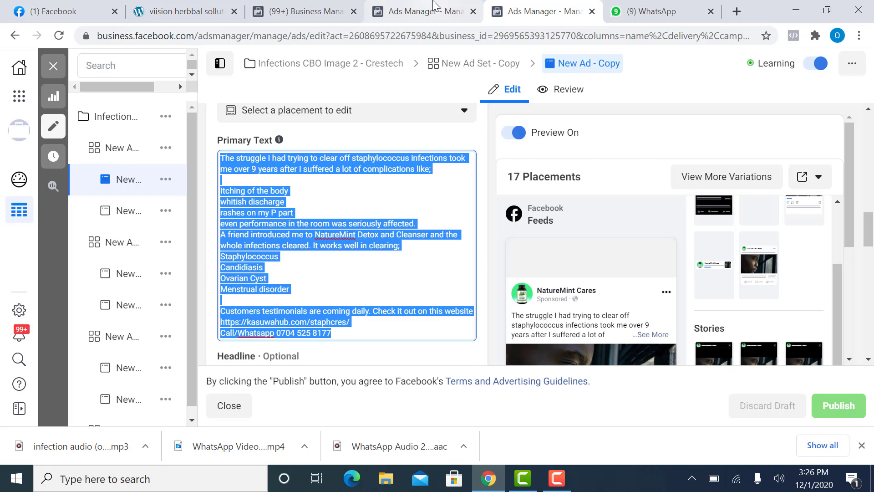
left_click(320, 294)
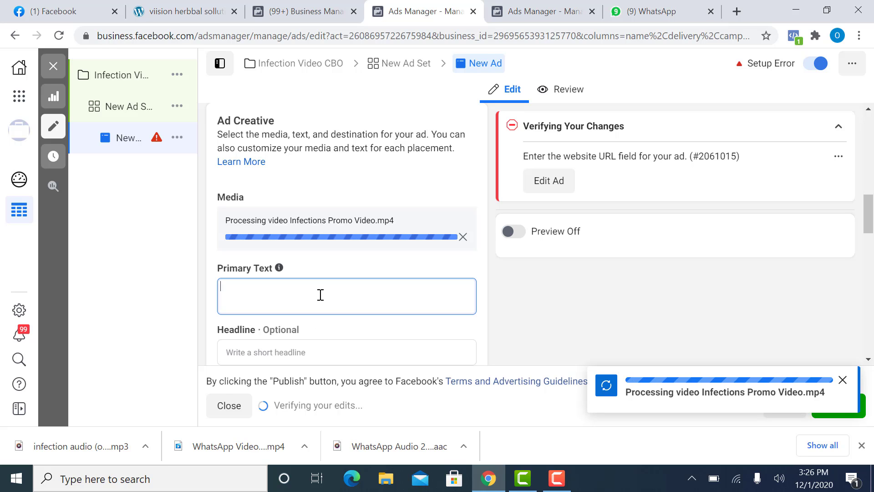
key("ctrl+v")
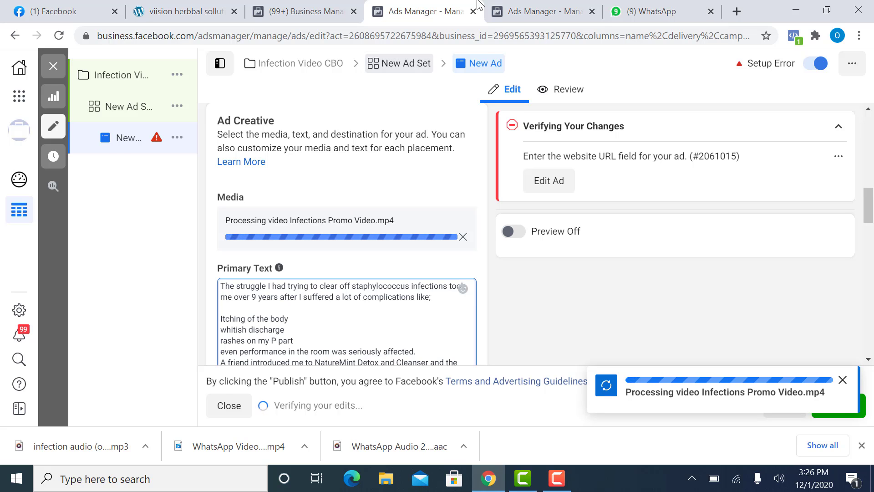
- Copy the headline "My Many Years Struggle With Staphylococcus Finally Over" from the existing Crestech ad into the new ad's headline
left_click(528, 11)
scroll(273, 298, "down", 5)
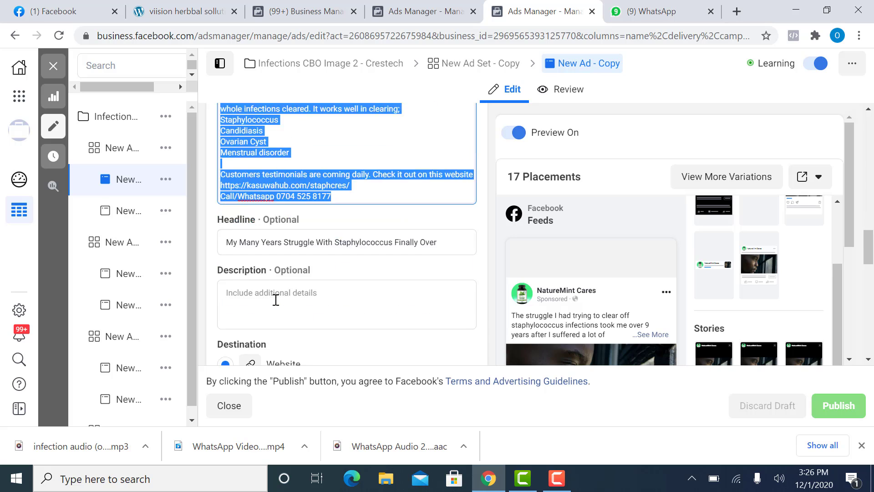
left_click(443, 175)
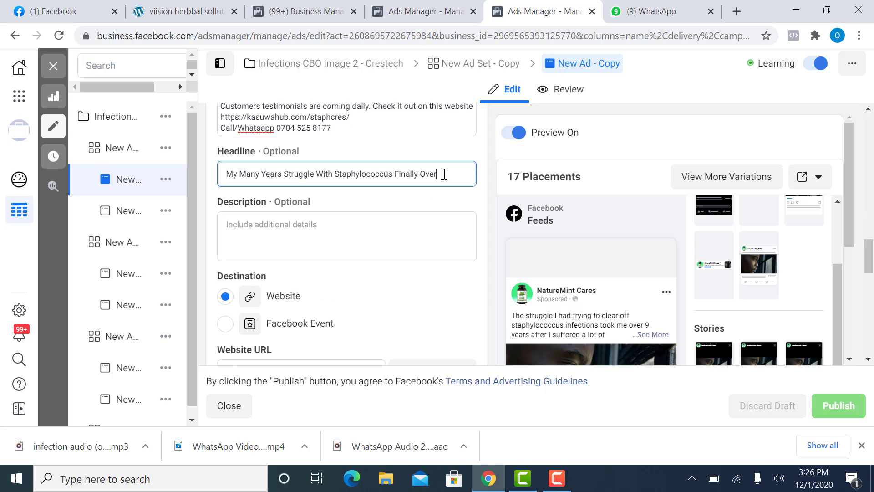
key("ctrl+a")
key("ctrl+c")
left_click(421, 18)
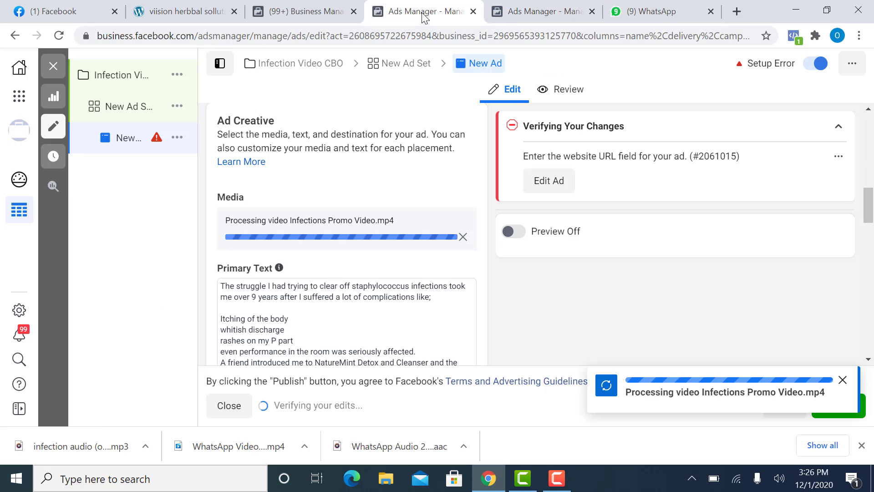
left_click(363, 285)
scroll(365, 282, "down", 2)
scroll(368, 280, "down", 3)
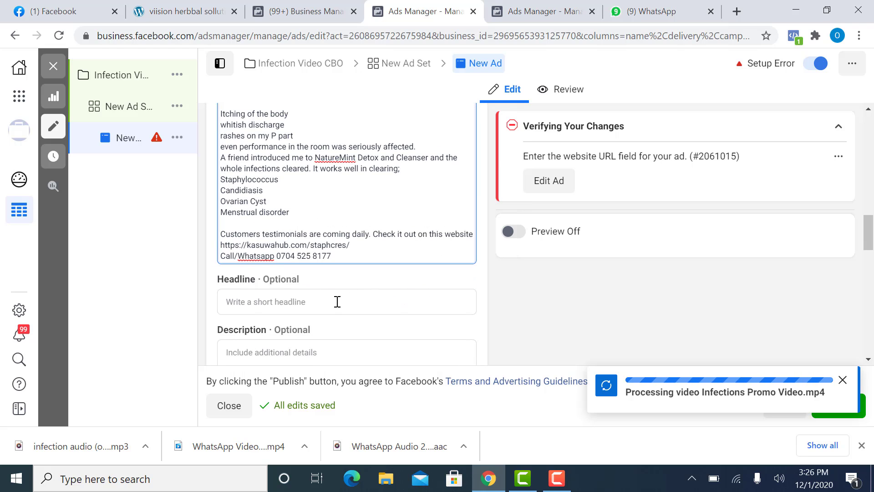
left_click(336, 302)
key("ctrl+v")
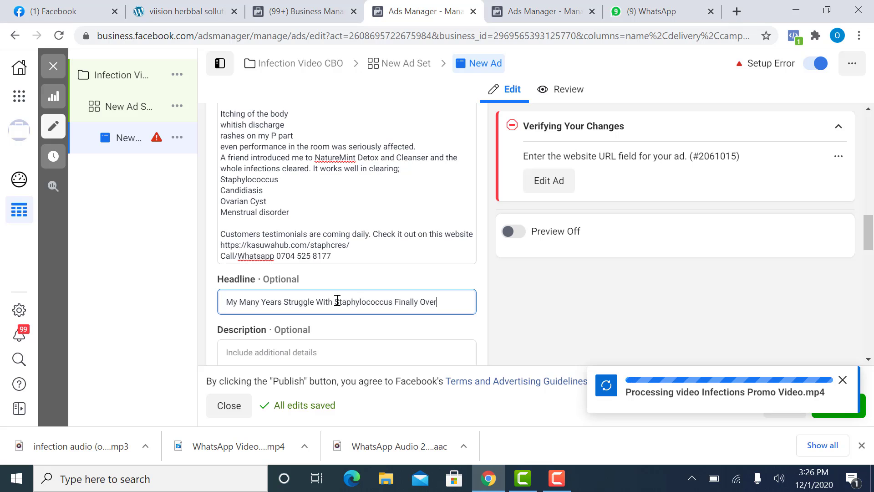
left_click_drag(355, 246, 236, 243)
right_click(236, 243)
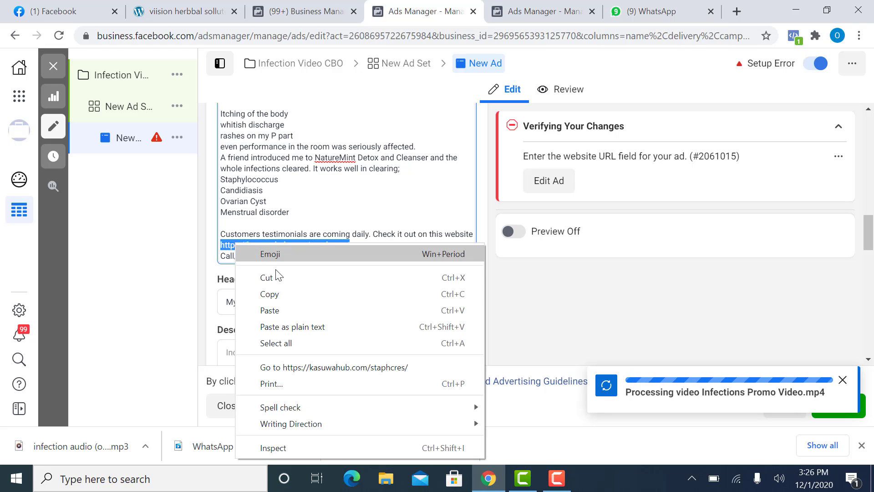
left_click(285, 294)
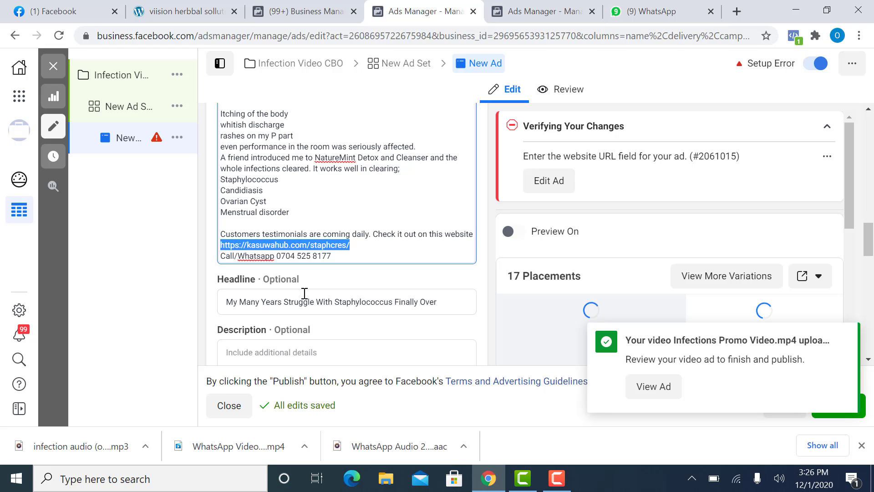
scroll(300, 300, "down", 4)
scroll(300, 300, "down", 1)
left_click(320, 231)
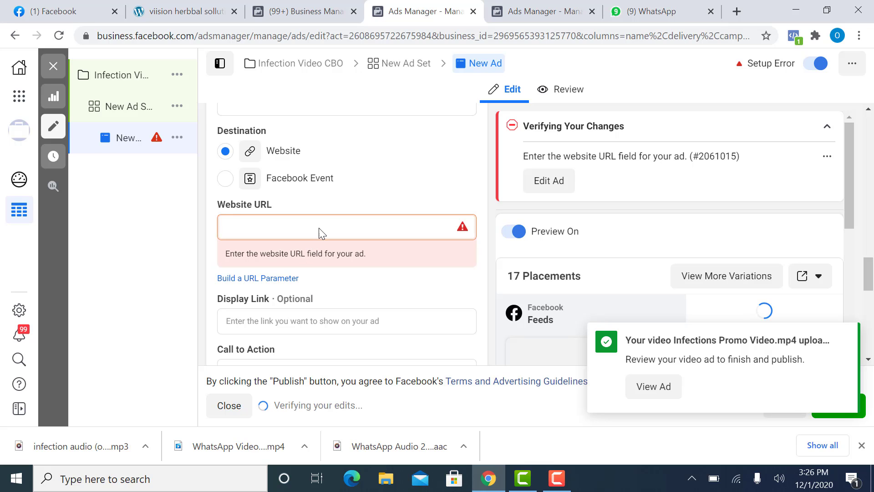
key("ctrl+v")
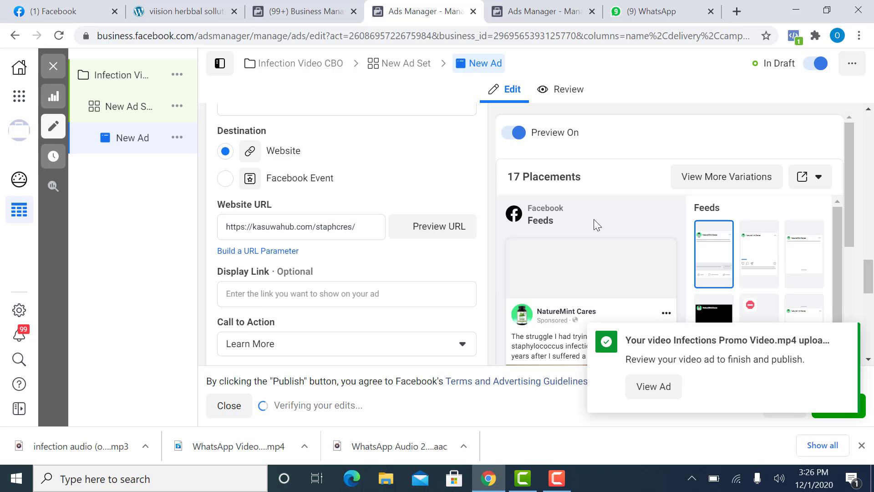
- Examine the video ad's previews across the feed, stories and in-stream placements, including the placements marked with an error
scroll(644, 250, "down", 5)
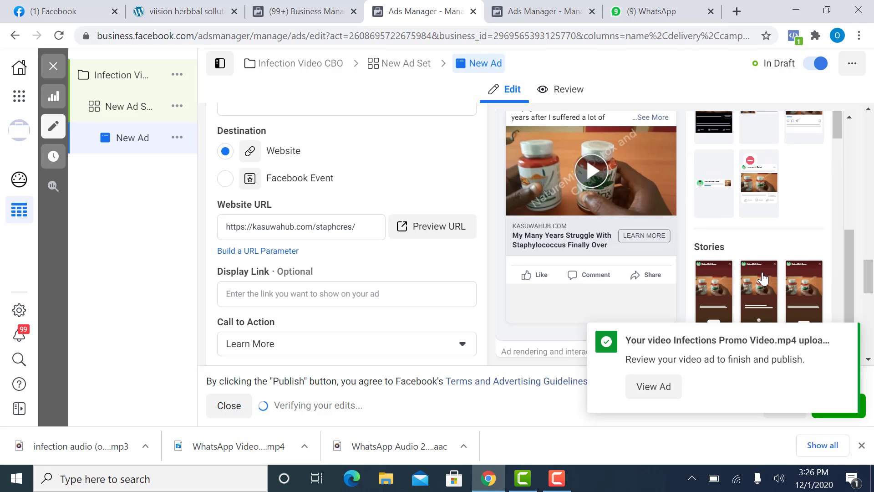
scroll(728, 251, "down", 3)
scroll(758, 223, "up", 2)
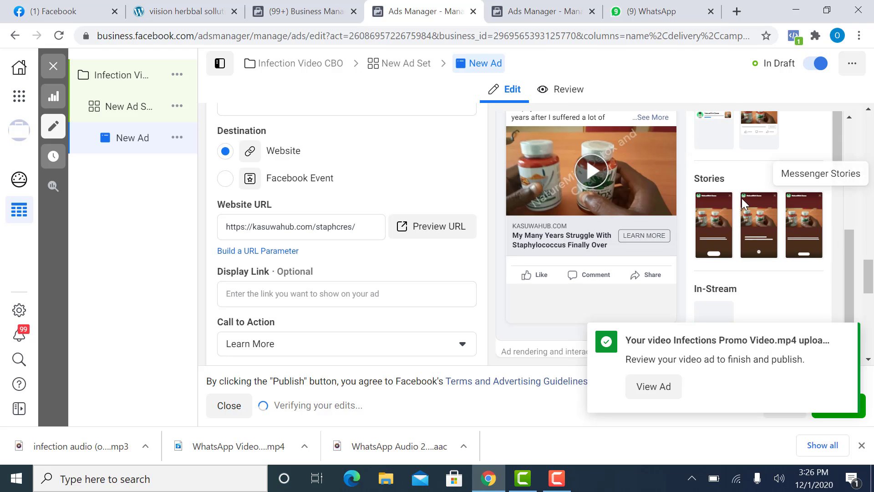
scroll(747, 196, "up", 2)
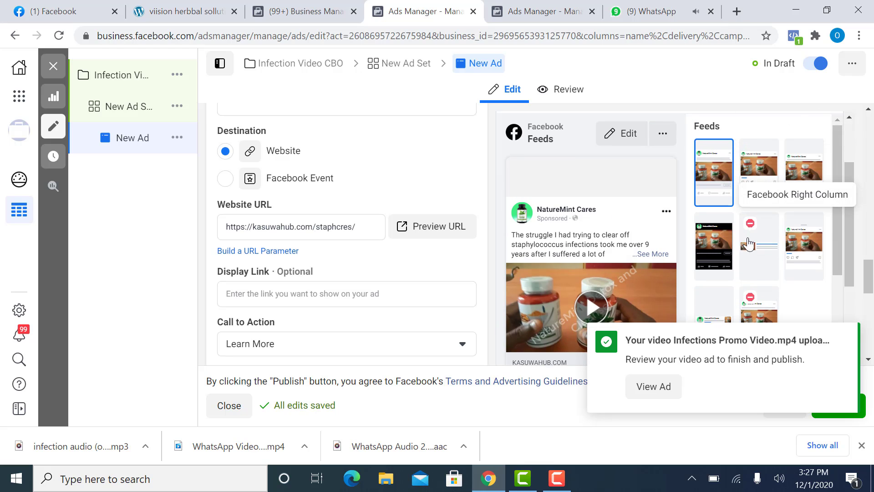
scroll(576, 266, "down", 5)
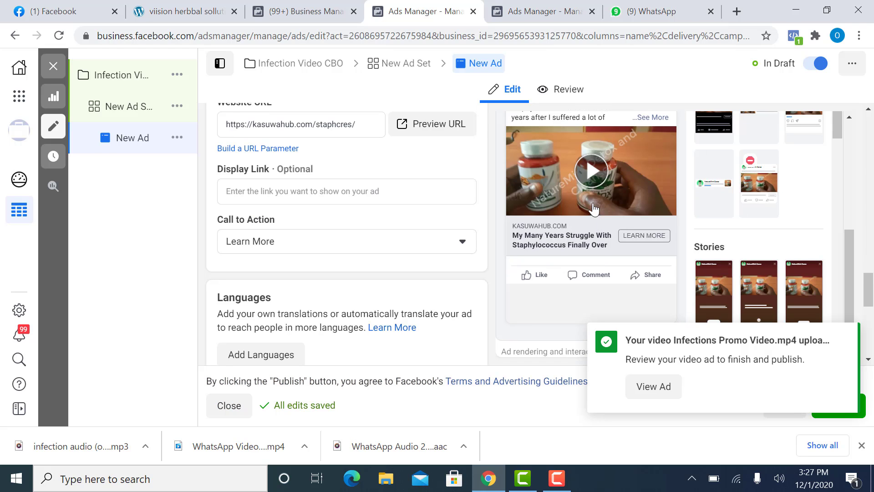
scroll(541, 173, "up", 2)
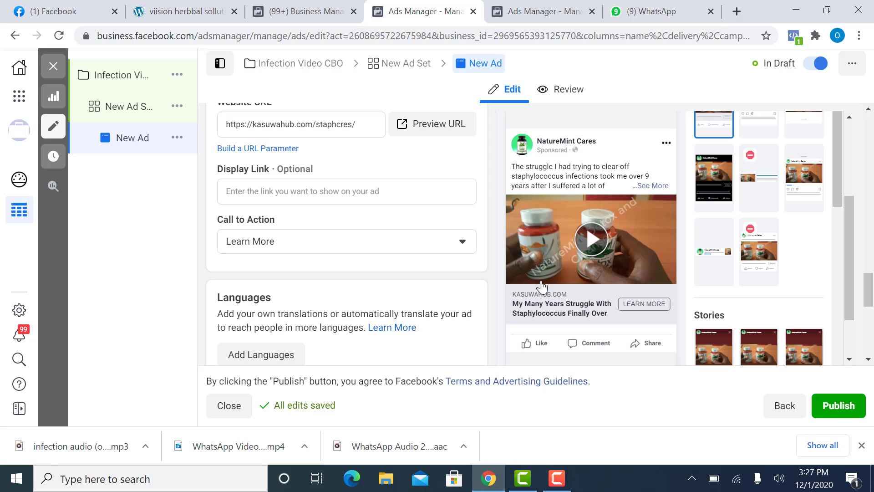
scroll(755, 264, "up", 3)
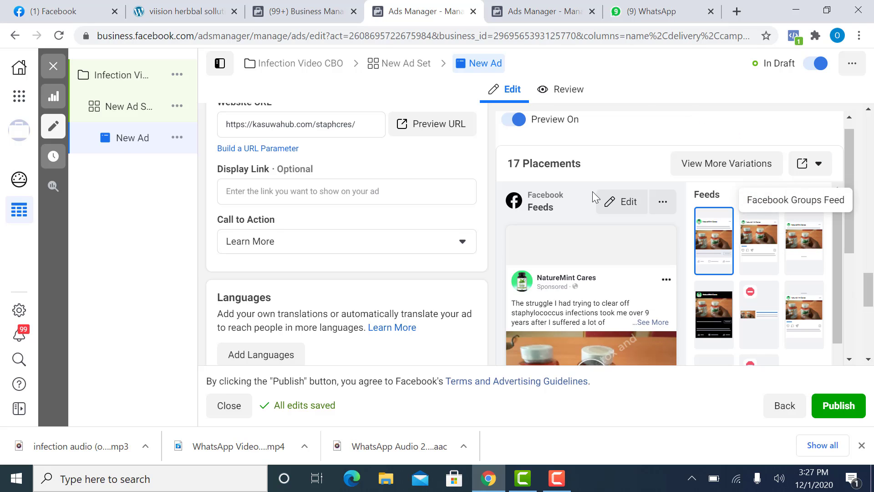
scroll(756, 242, "down", 2)
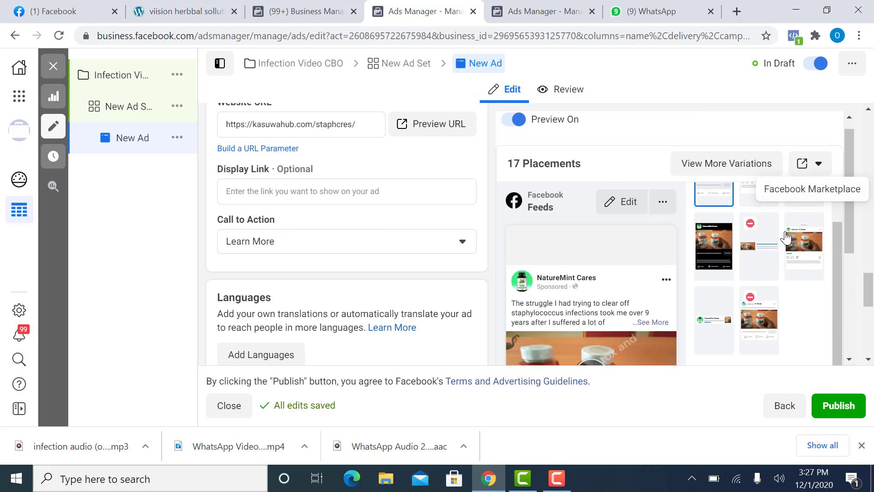
scroll(715, 273, "down", 3)
scroll(769, 287, "up", 2)
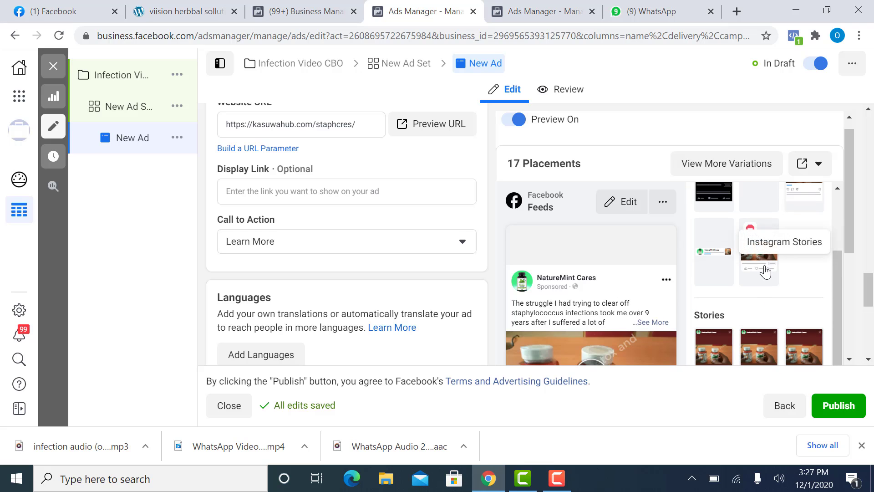
scroll(761, 239, "up", 2)
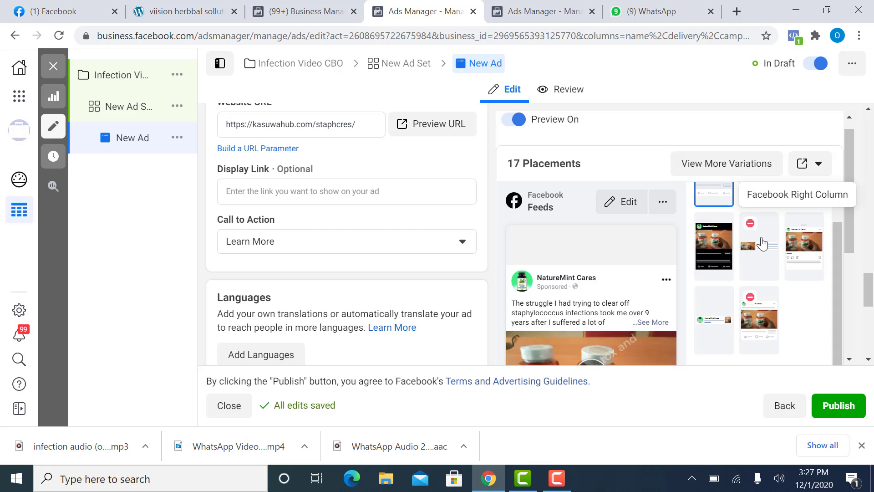
scroll(755, 239, "down", 2)
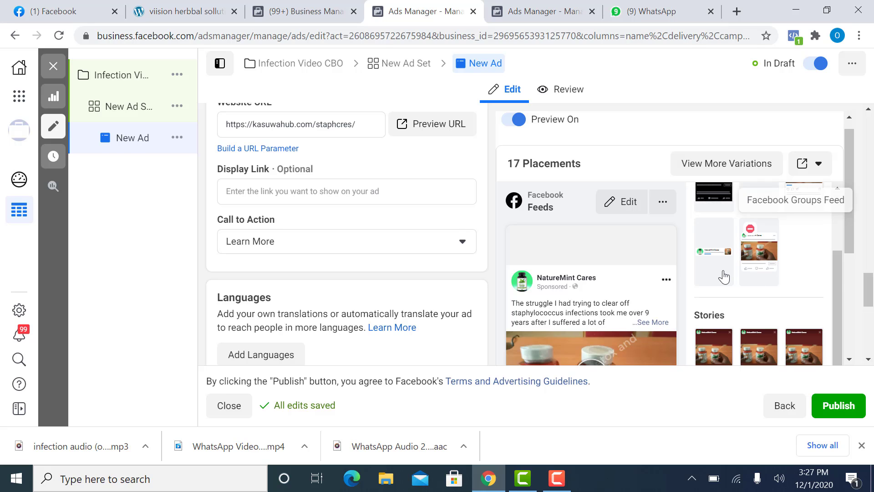
- Check the new ad's tracking settings and remaining placement previews, and close the editor with the ad kept as an unpublished draft
scroll(725, 275, "down", 3)
scroll(628, 279, "down", 2)
scroll(628, 279, "down", 5)
scroll(294, 317, "down", 2)
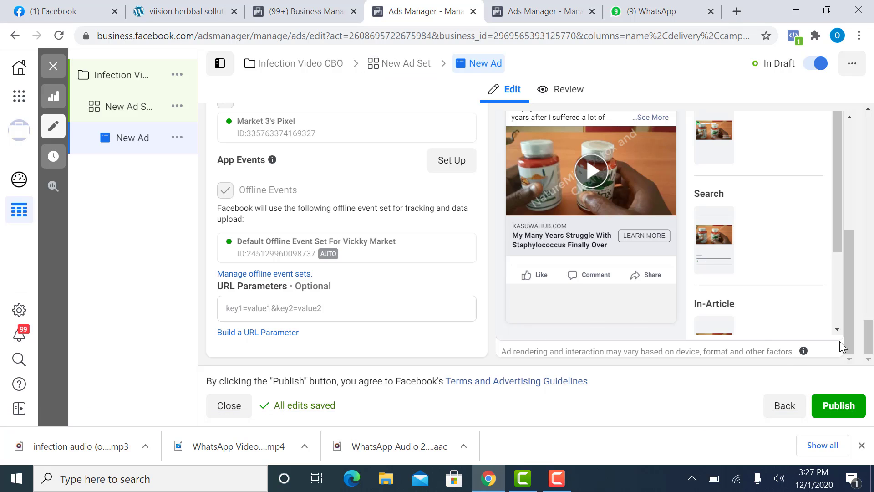
scroll(831, 271, "down", 3)
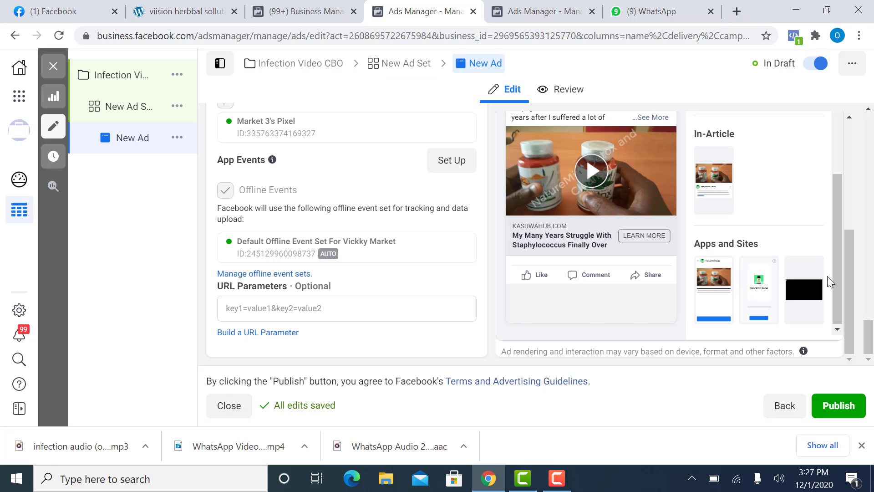
left_click(54, 69)
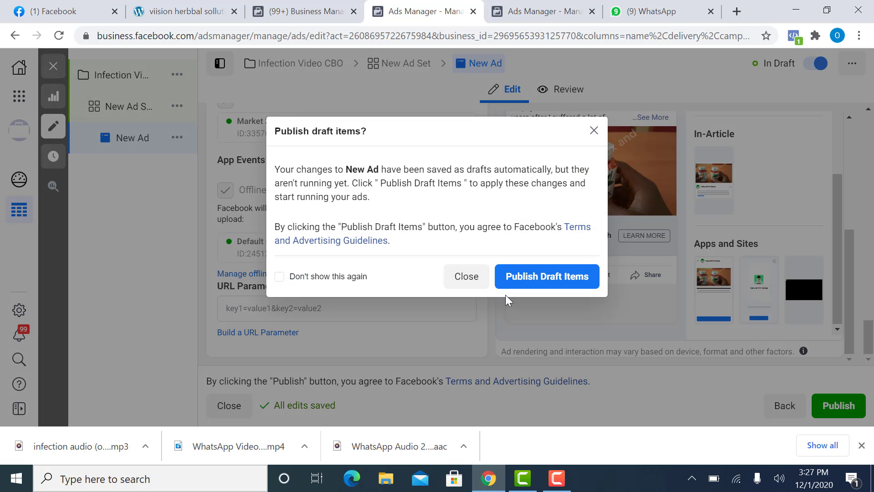
left_click(461, 277)
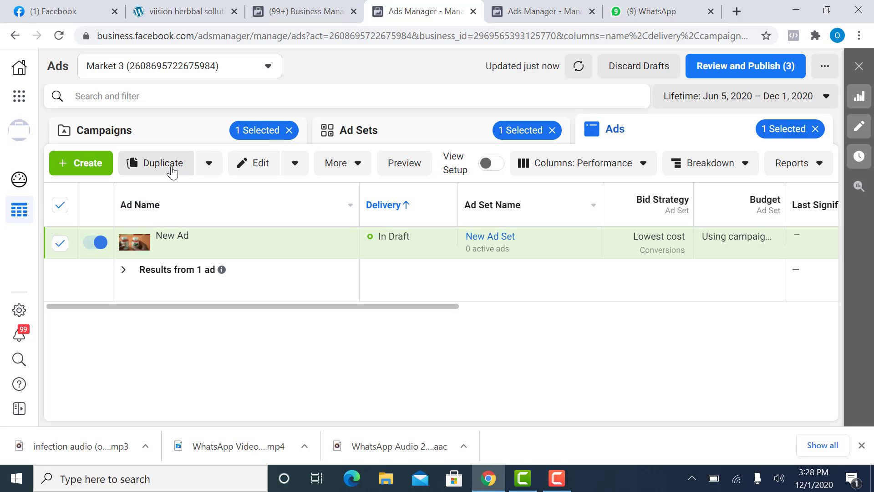
- Duplicate the New Ad once within its original campaign and close the editor, leaving both ads as drafts
left_click(169, 173)
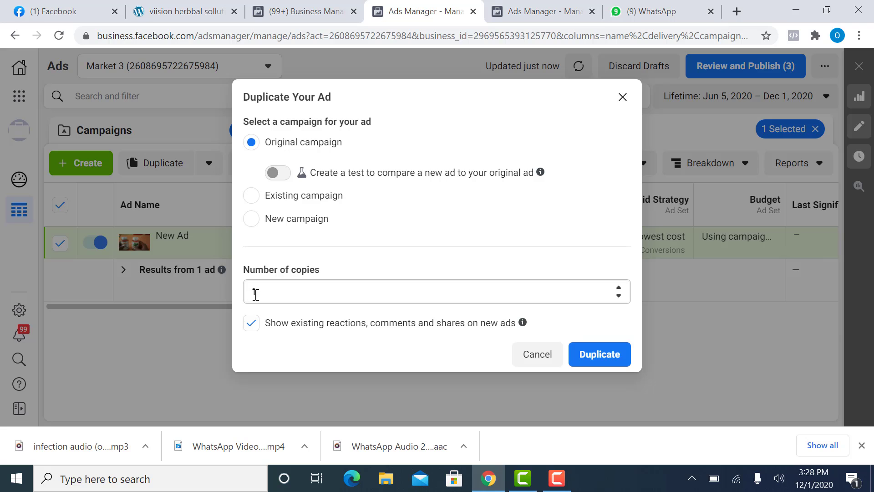
left_click(591, 356)
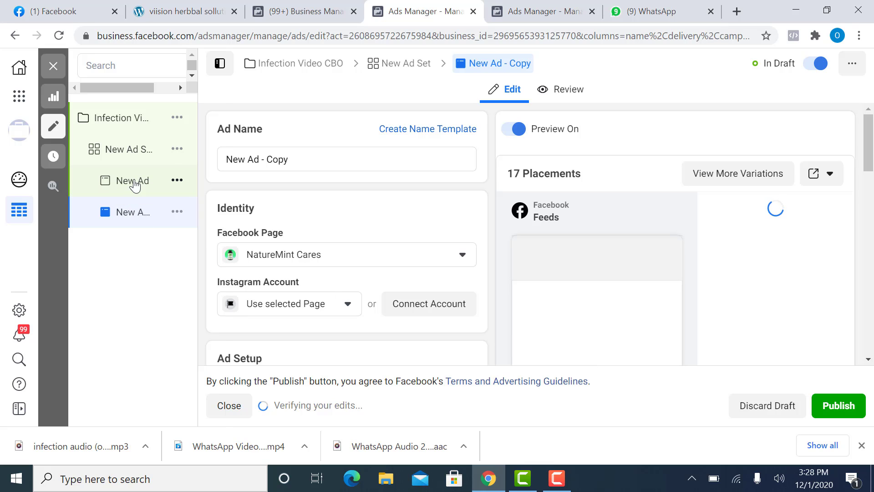
mouse_move(140, 190)
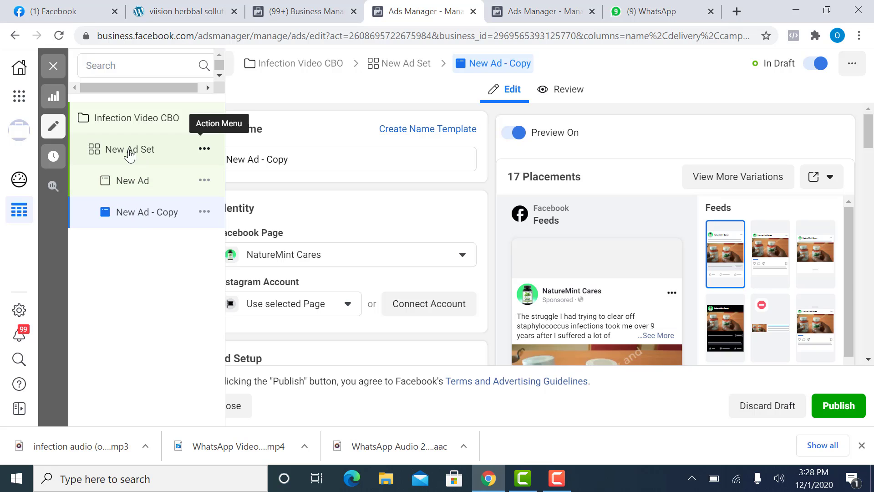
left_click(53, 68)
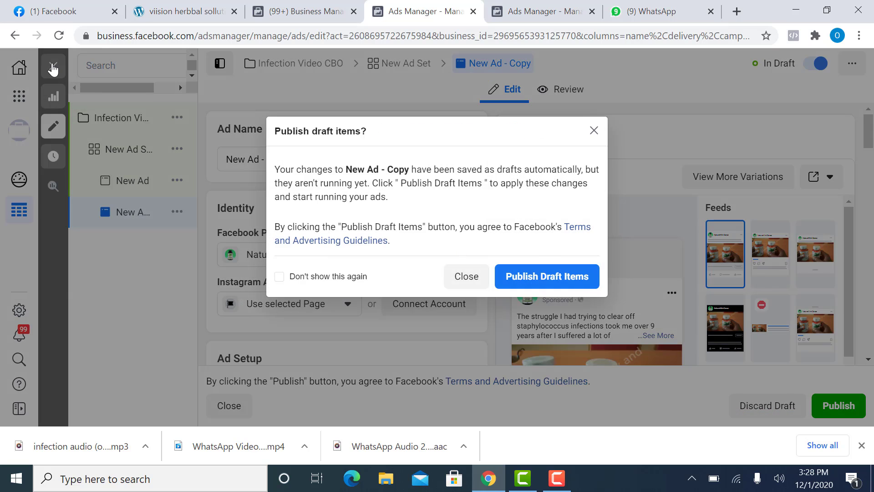
left_click(460, 277)
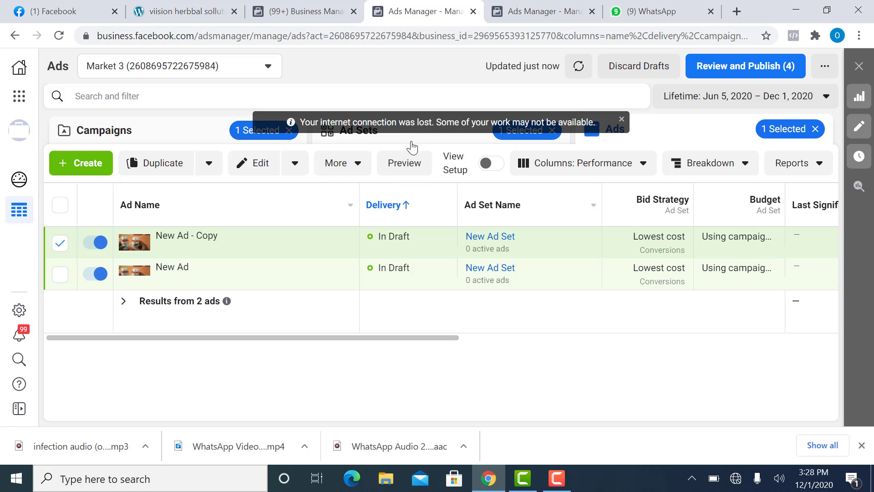
- Reconnect the computer to the CRESTECH MOBILE Wi-Fi network
left_click(736, 482)
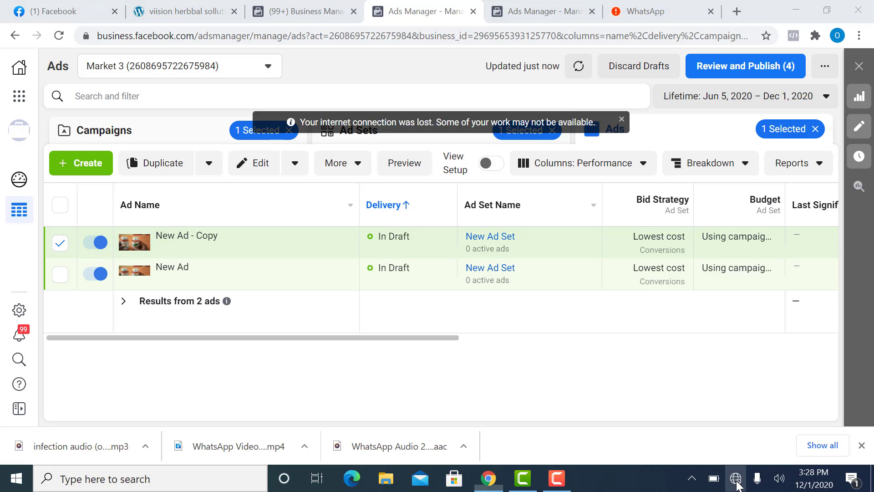
left_click(793, 102)
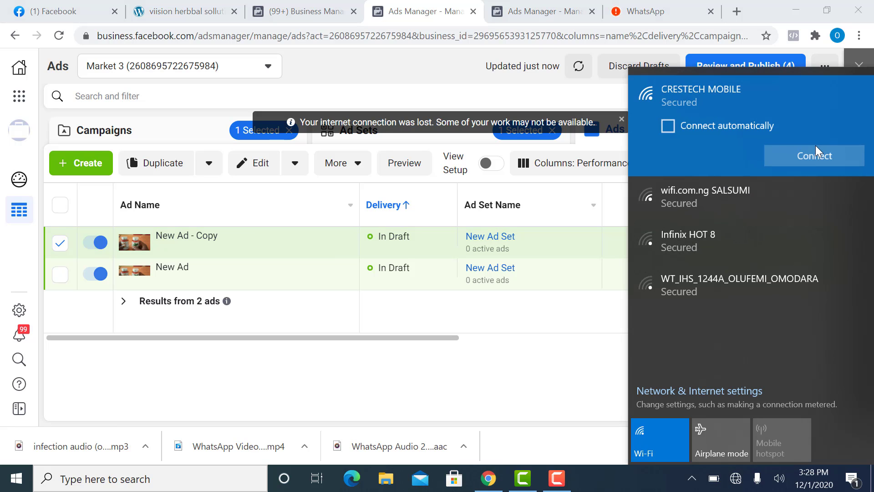
left_click(816, 155)
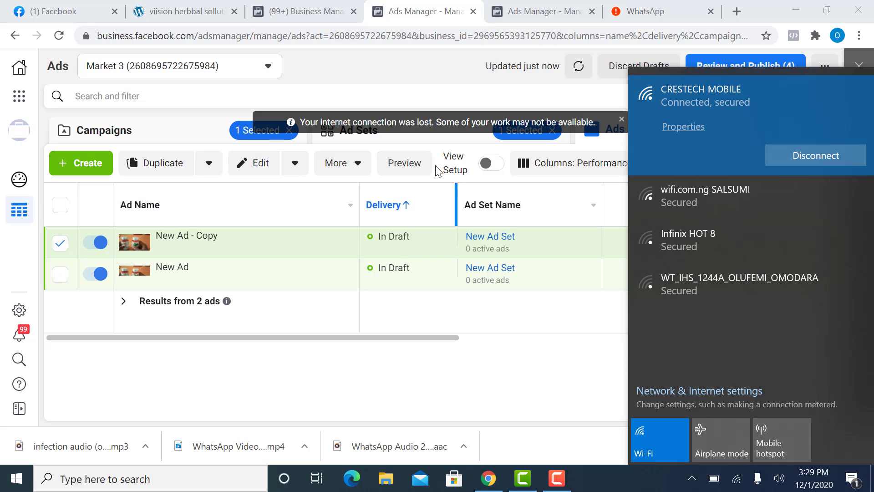
- Duplicate the New Ad Set within its original campaign with the number of copies set to 2
left_click(404, 145)
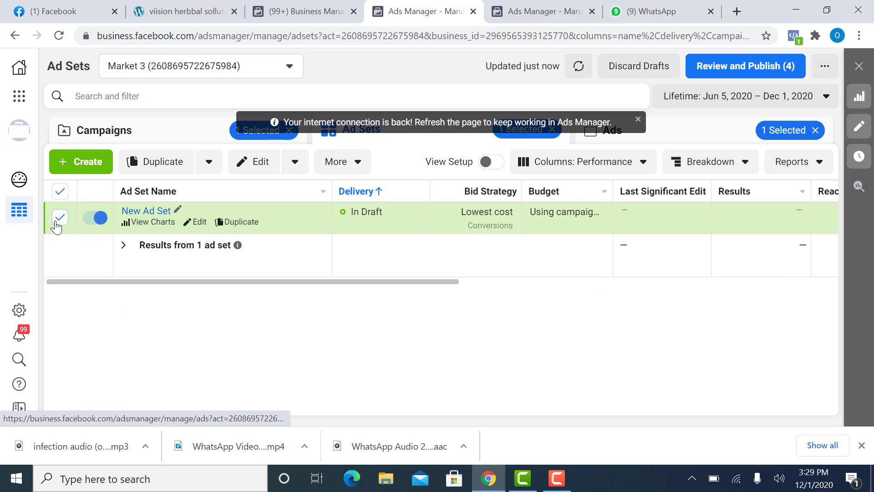
left_click(639, 119)
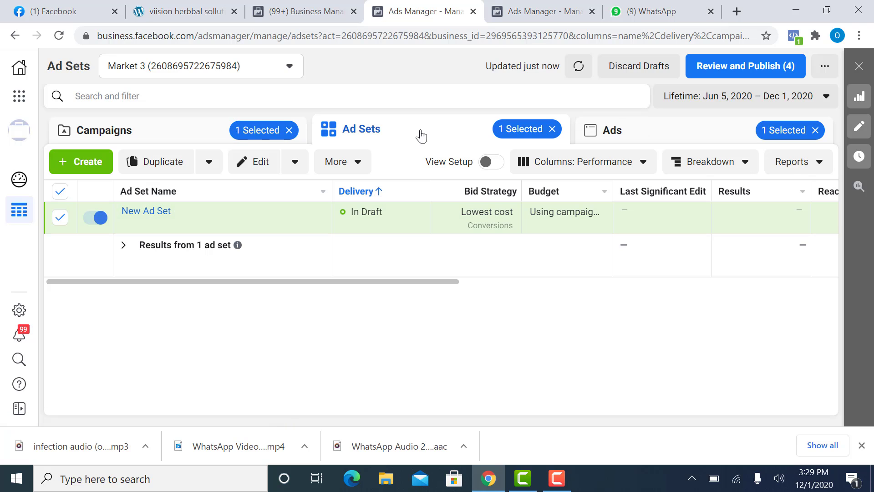
left_click(164, 164)
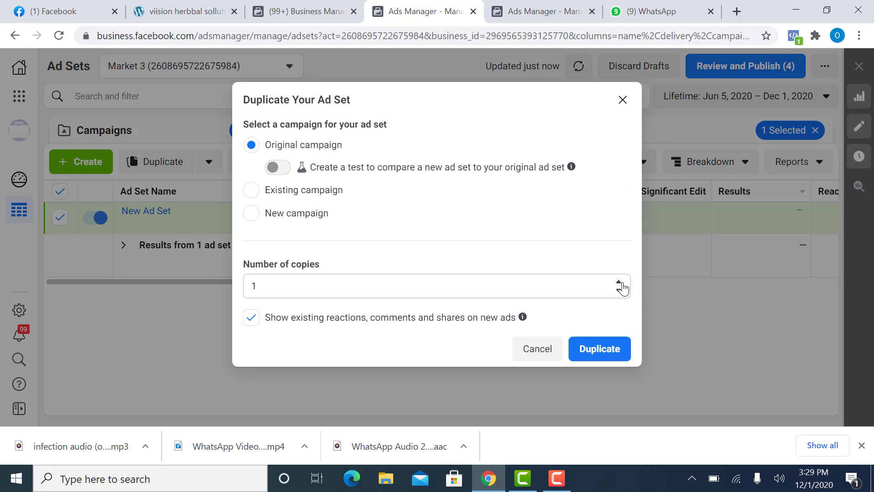
left_click(619, 282)
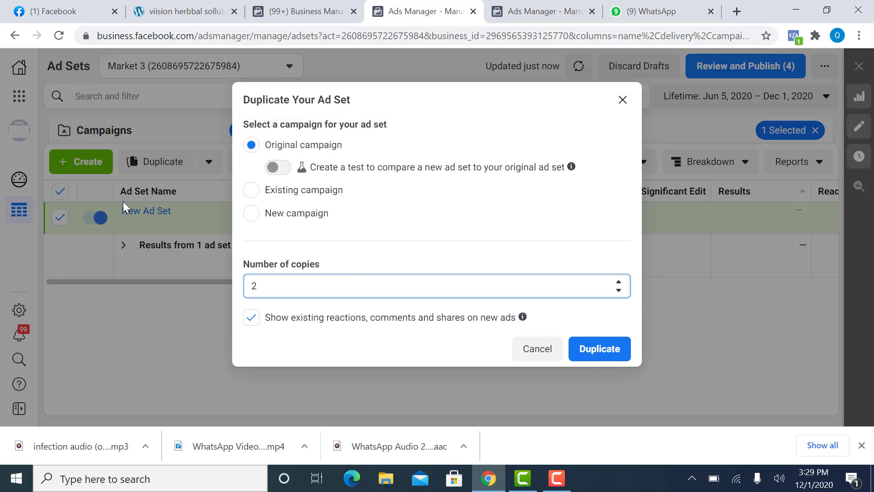
left_click(621, 352)
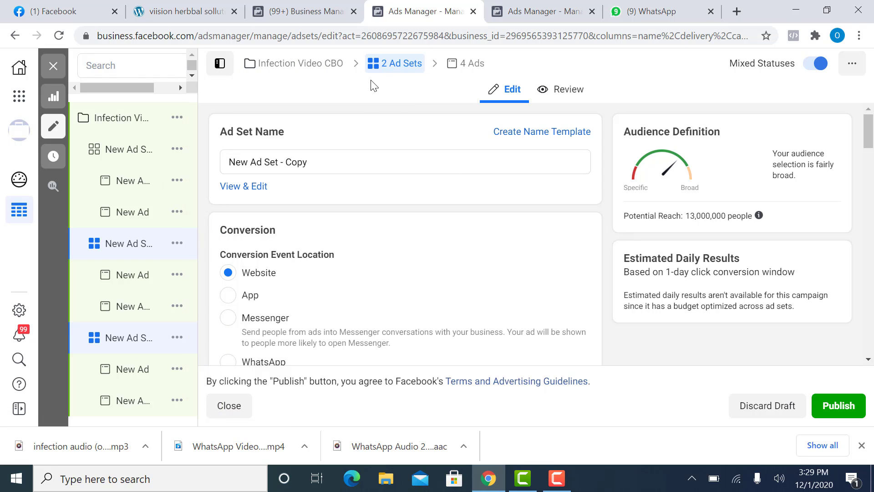
- Check the Infection Video CBO campaign's daily budget and publish the campaign with all its ad sets and ads
left_click(287, 70)
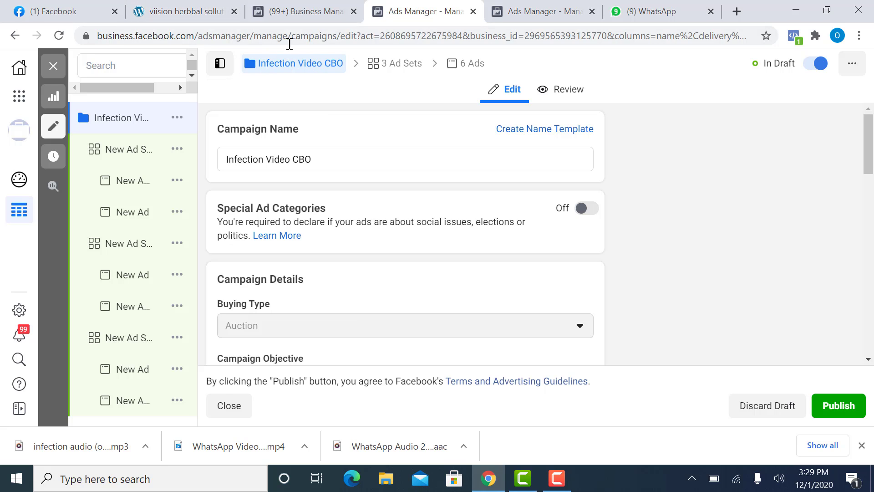
scroll(402, 235, "down", 15)
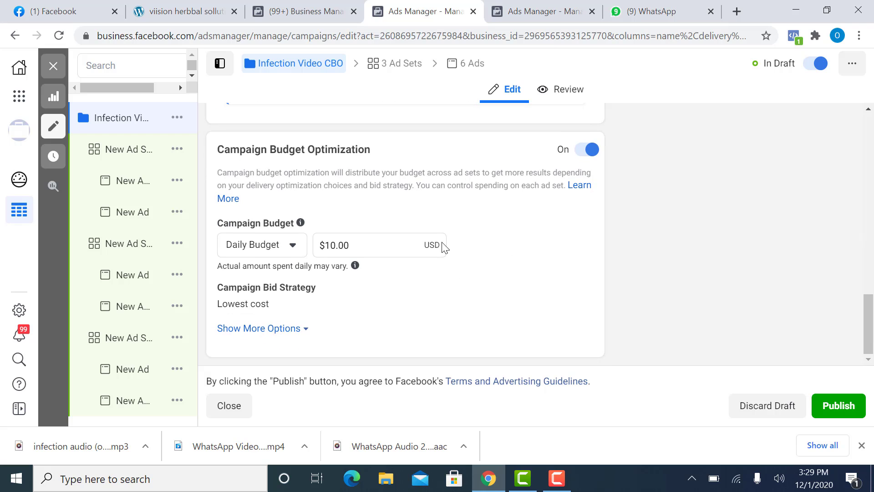
left_click(835, 405)
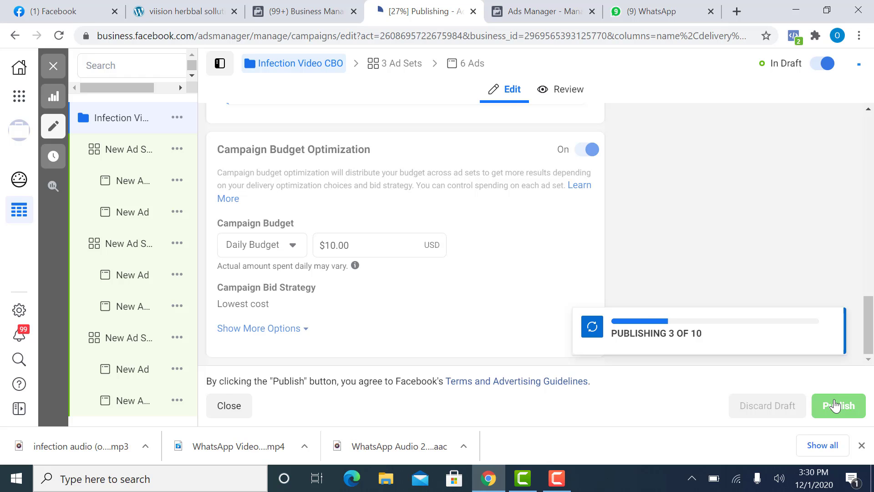
left_click(557, 478)
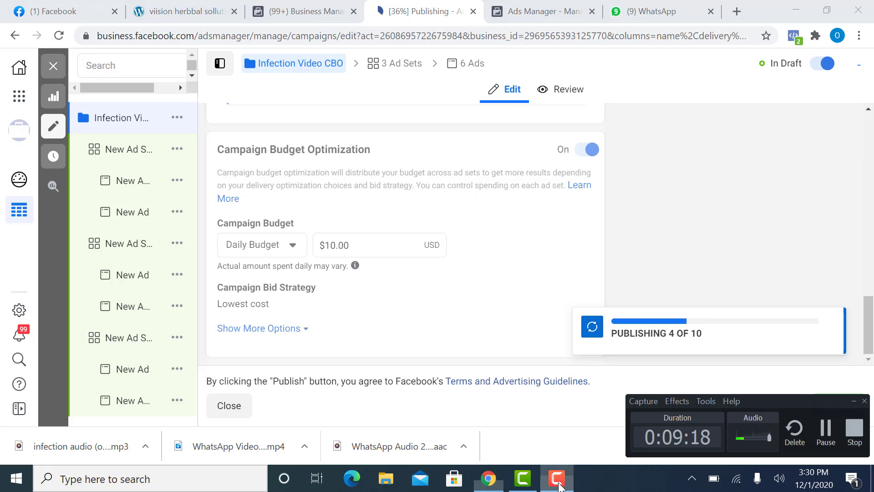
left_click(559, 485)
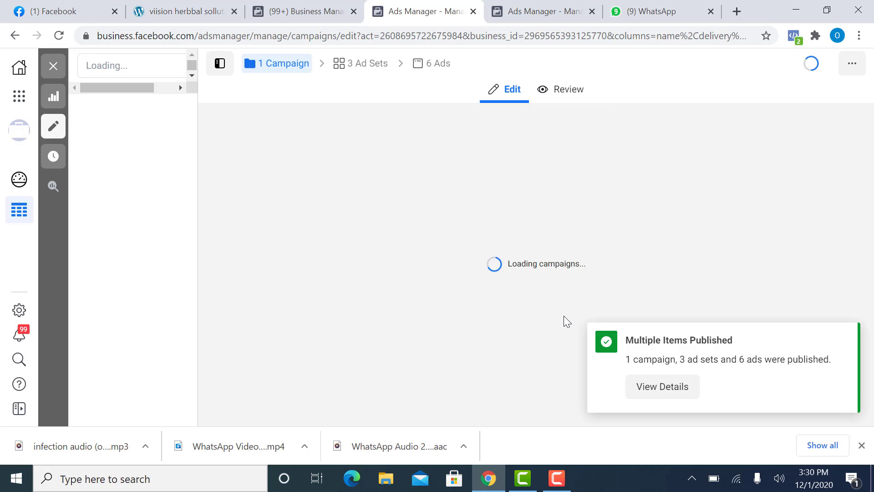
- Close the campaign editor and review the published Infection Video CBO campaign, its ad sets and the ads in the duplicated sets
mouse_move(148, 93)
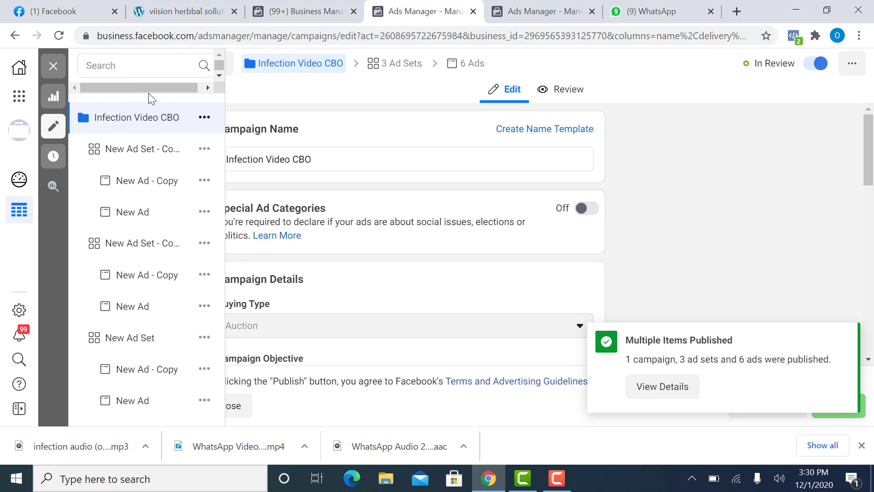
left_click(53, 66)
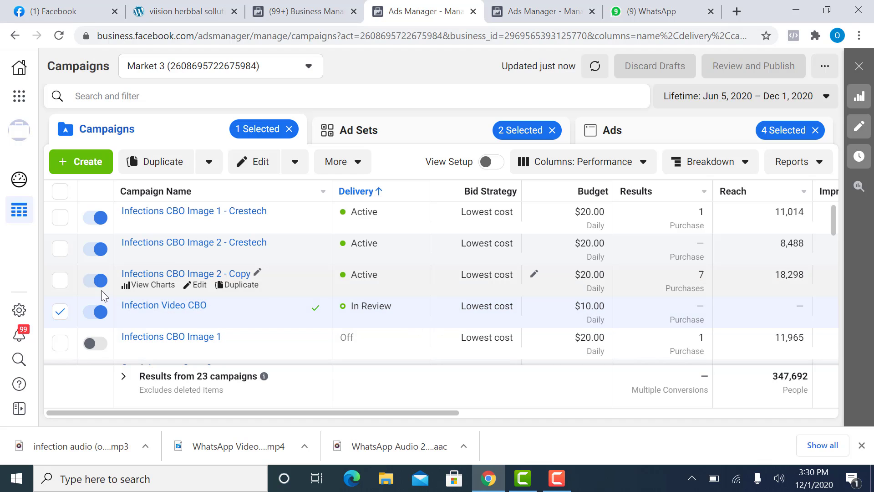
left_click(57, 314)
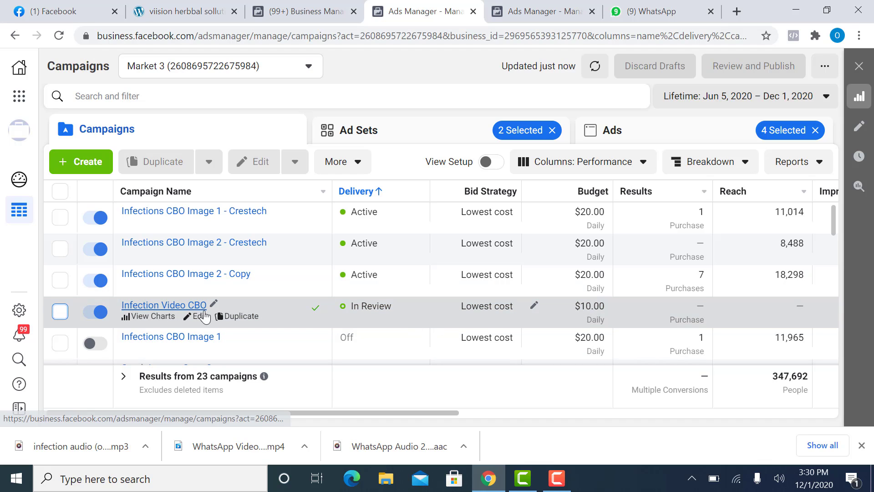
left_click(59, 310)
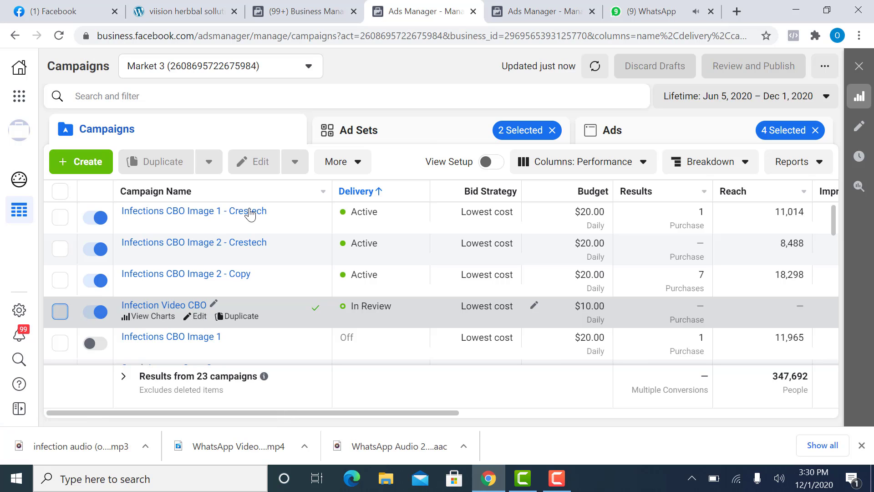
left_click(424, 135)
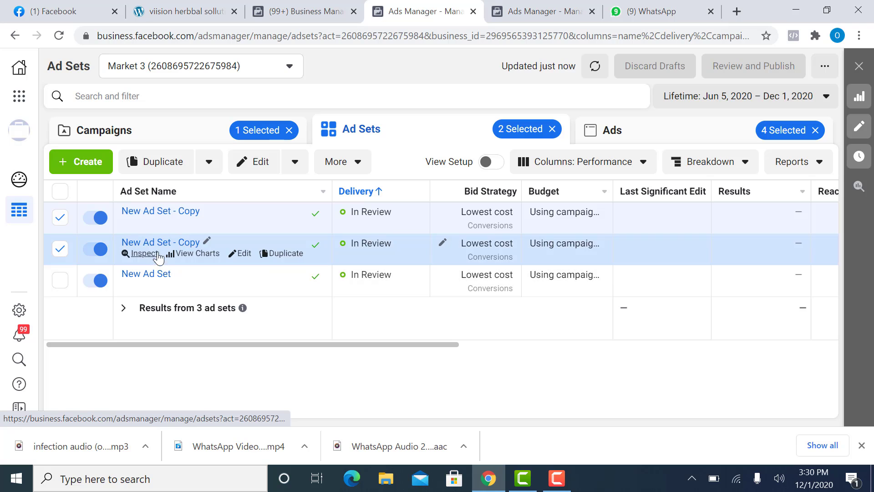
left_click(638, 137)
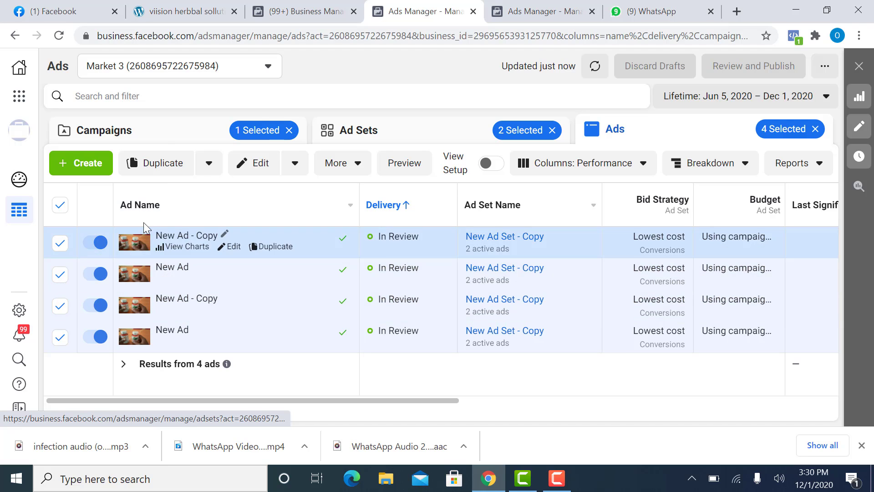
- Include the original New Ad Set in the selection to review the ads of every set, and deselect the Infection Video CBO campaign
left_click(182, 134)
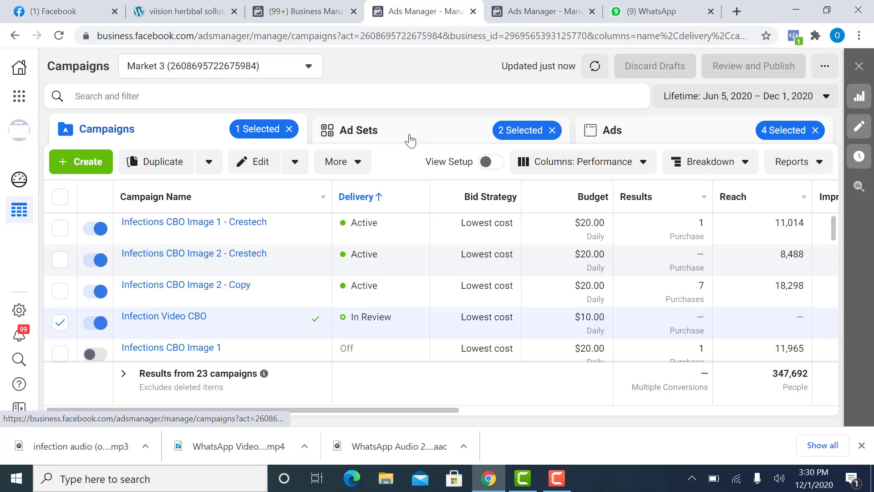
left_click(410, 138)
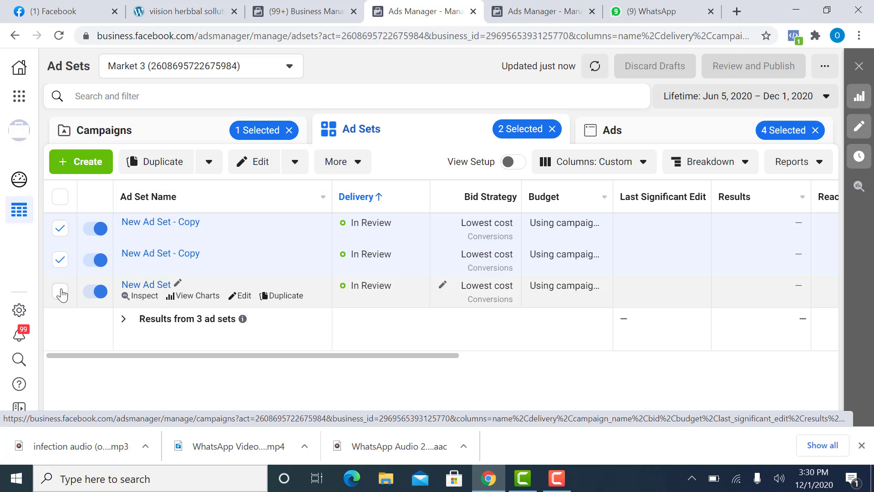
left_click(60, 290)
left_click(642, 146)
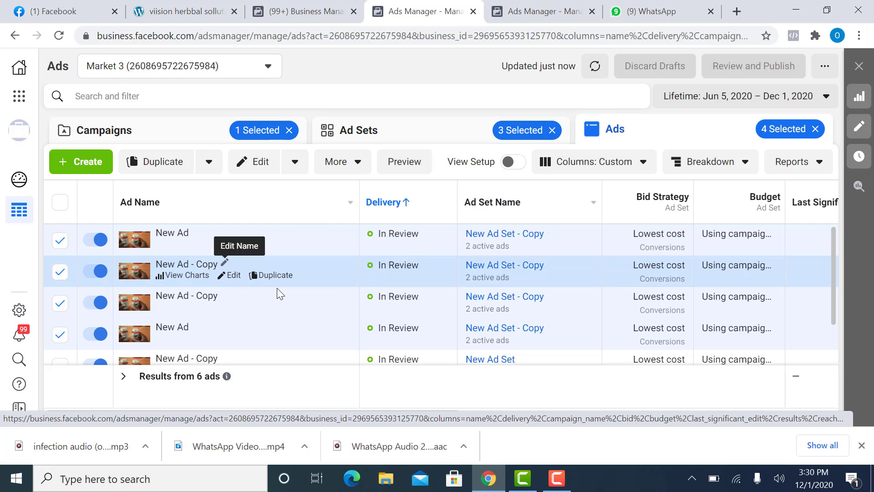
scroll(304, 310, "down", 2)
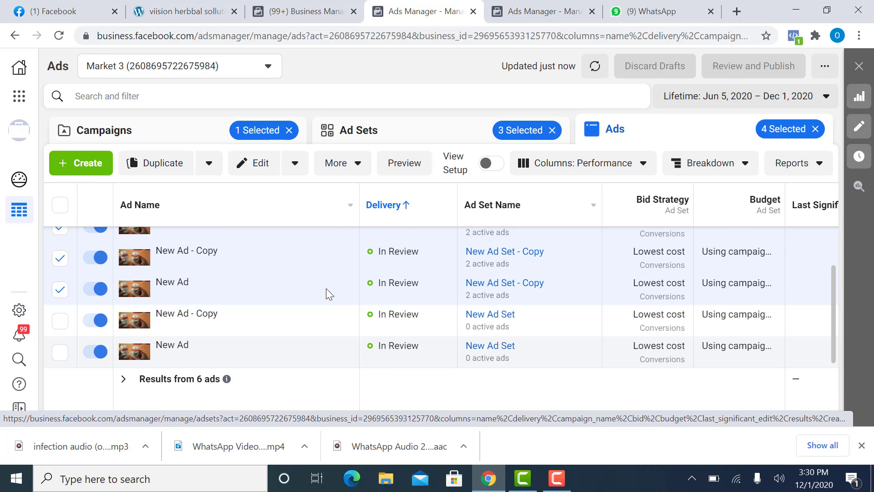
left_click(181, 129)
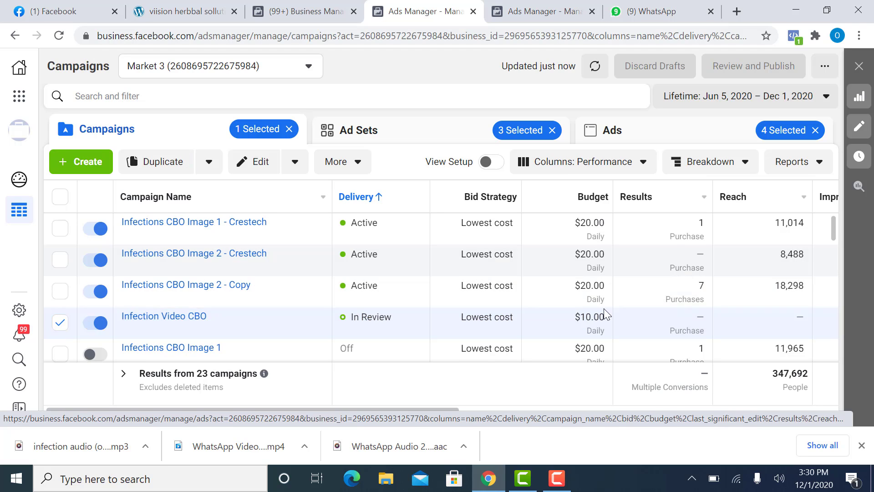
left_click(61, 324)
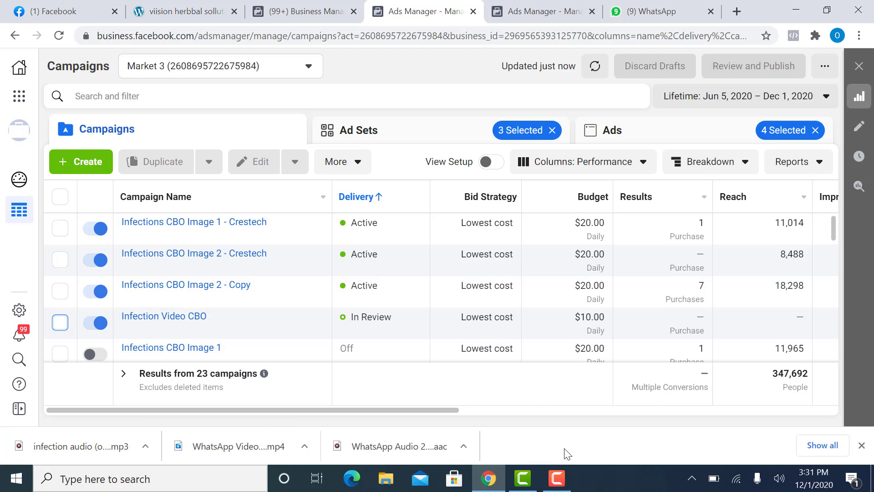
left_click(556, 483)
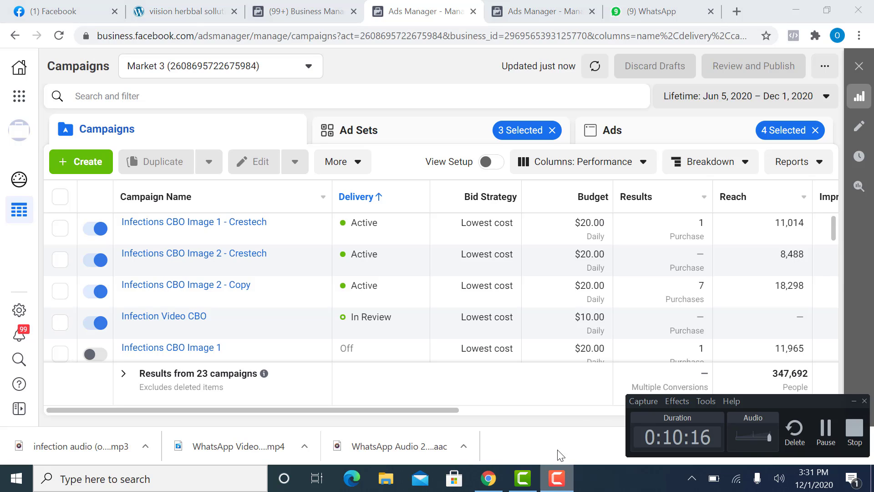